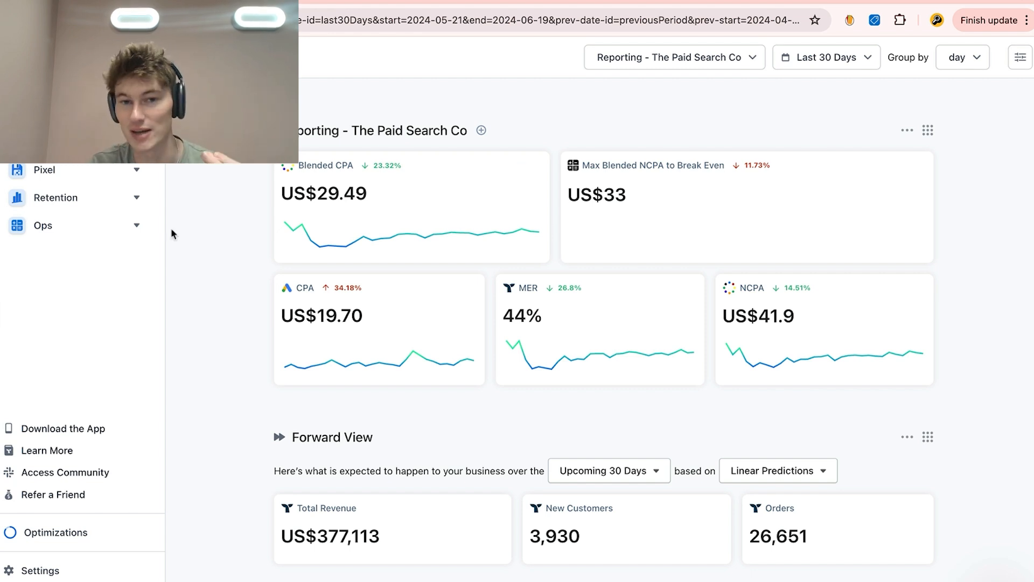
pyautogui.click(139, 227)
pyautogui.click(134, 173)
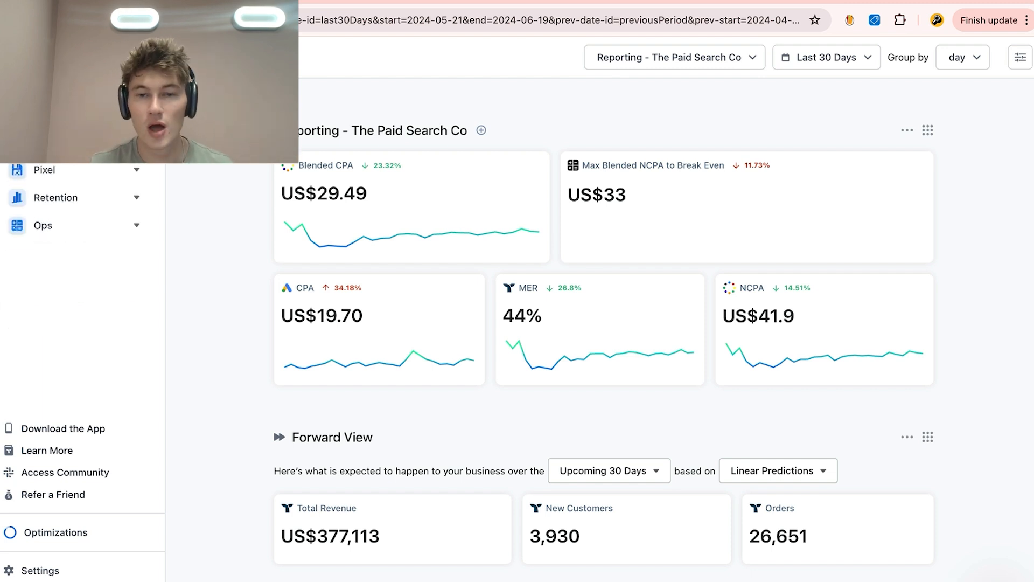
# - Review the metric cards in the Reporting, Forward View, Pins and Custom Metrics sections of the summary dashboard
pyautogui.moveTo(817, 219)
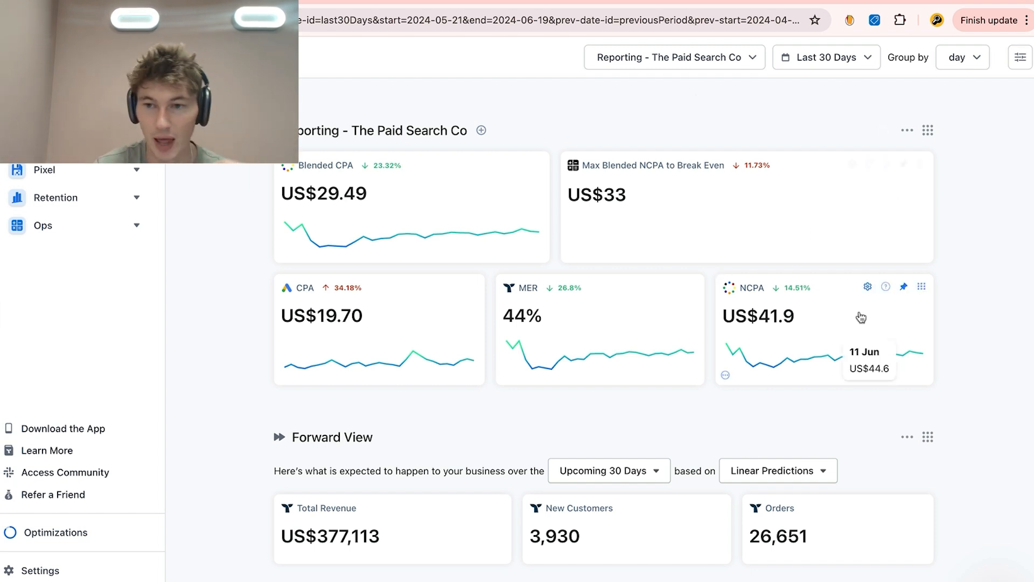
pyautogui.scroll(-3, 911, 334)
pyautogui.scroll(-4, 906, 319)
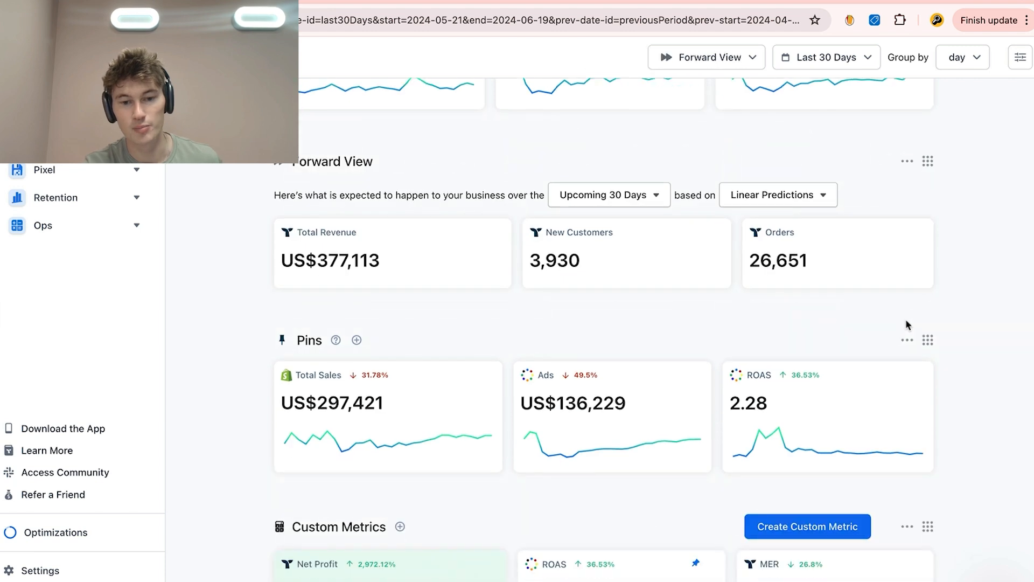
pyautogui.scroll(-1, 548, 430)
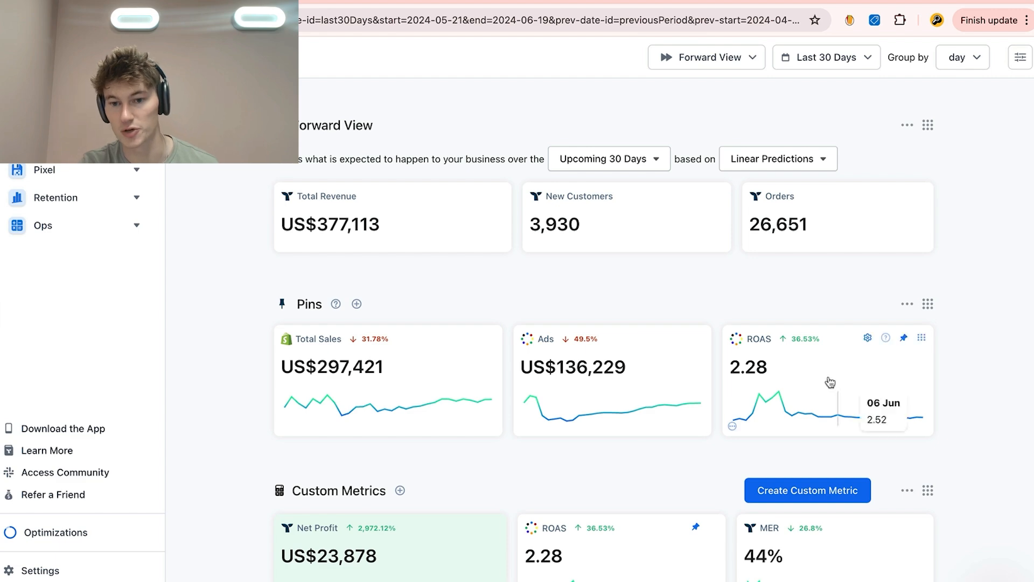
pyautogui.scroll(-3, 759, 368)
pyautogui.scroll(-3, 761, 370)
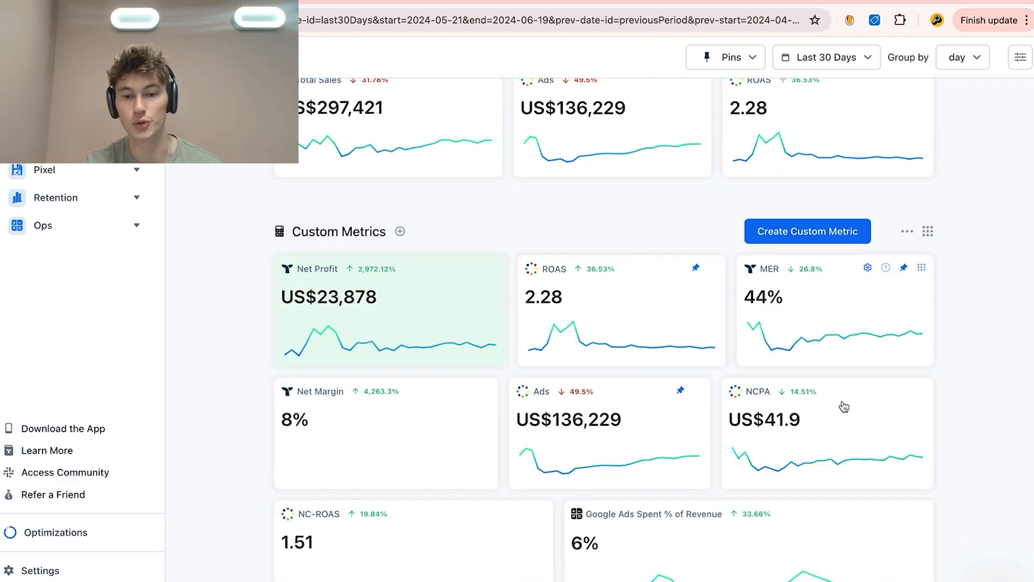
pyautogui.moveTo(383, 301)
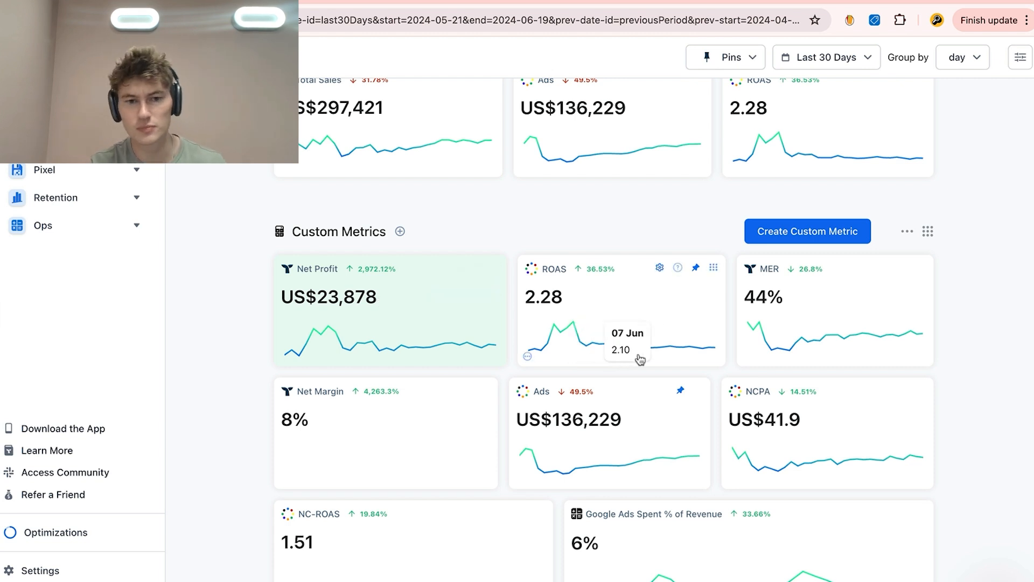
pyautogui.scroll(-1, 639, 293)
pyautogui.scroll(-2, 835, 318)
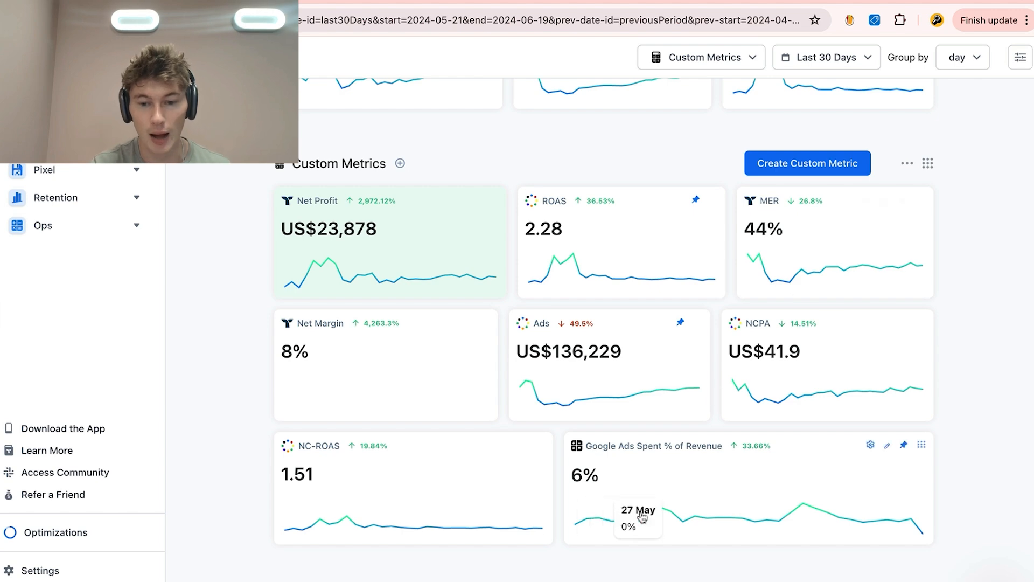
# - Examine the Pixel attribution table, comparing channel-reported ROAS with Pixel ROAS for Google Ads and the other sources
pyautogui.scroll(-7, 640, 518)
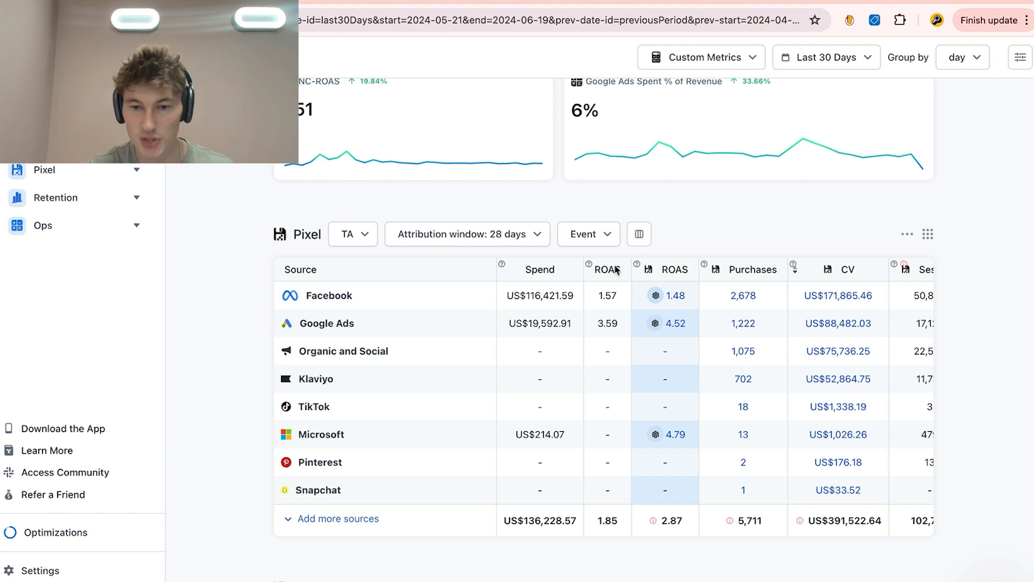
pyautogui.moveTo(617, 322); pyautogui.dragTo(300, 323)
pyautogui.click(621, 328)
pyautogui.moveTo(620, 326); pyautogui.dragTo(597, 325)
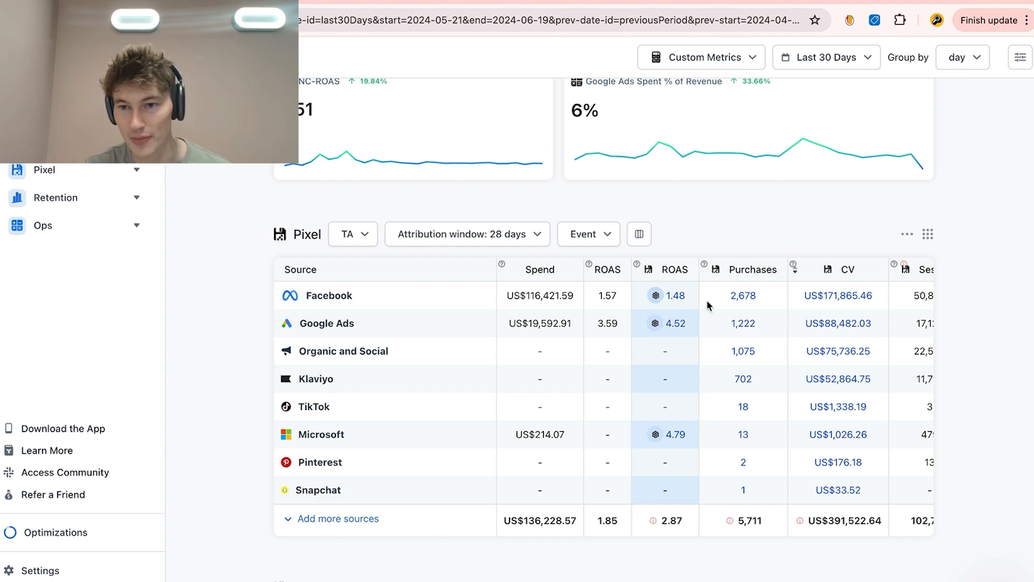
pyautogui.click(1020, 61)
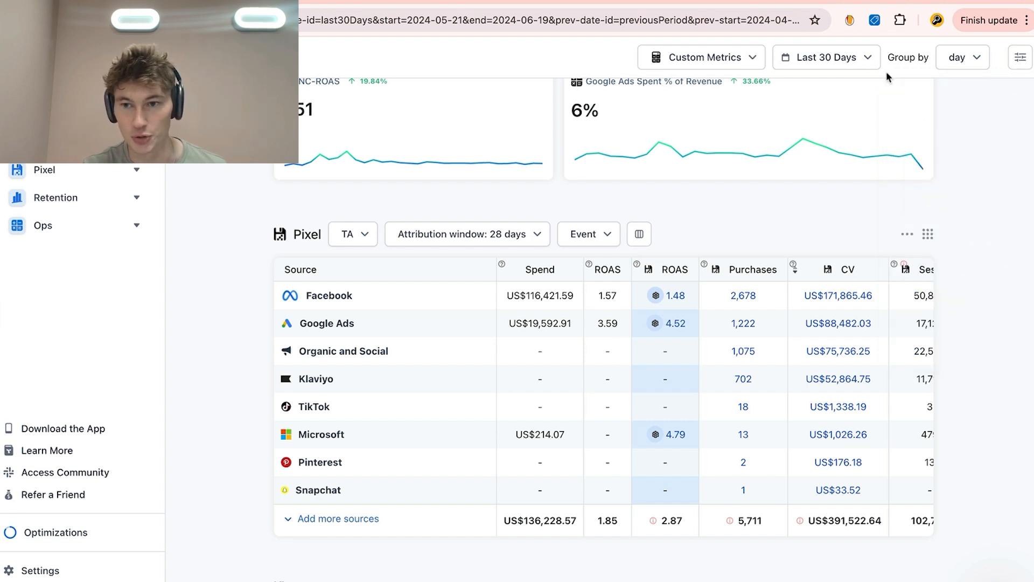
pyautogui.press('Escape')
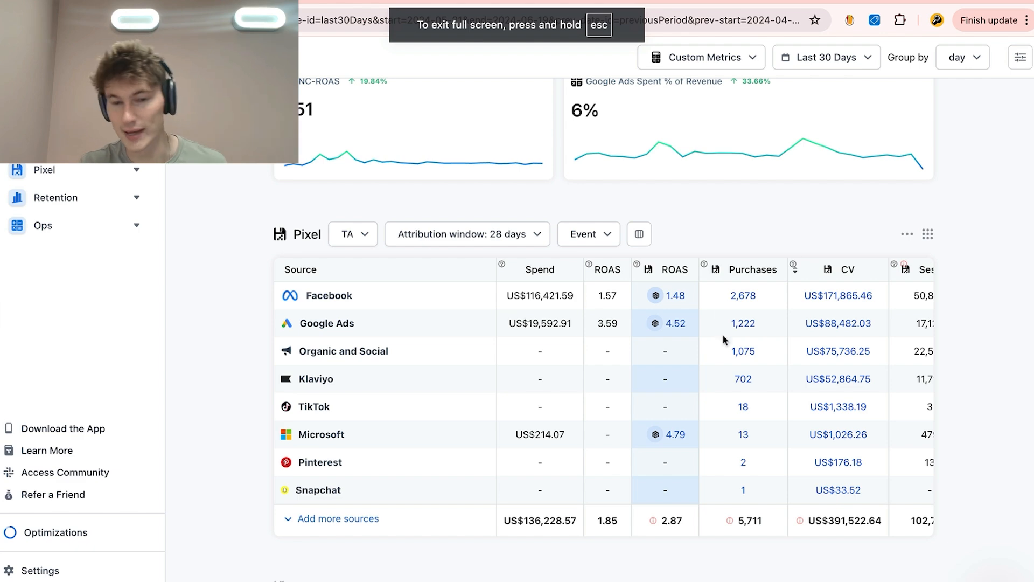
# - Review the Web Analytics cards and the Store cards, including average order value and new customer revenue
pyautogui.scroll(-5, 697, 442)
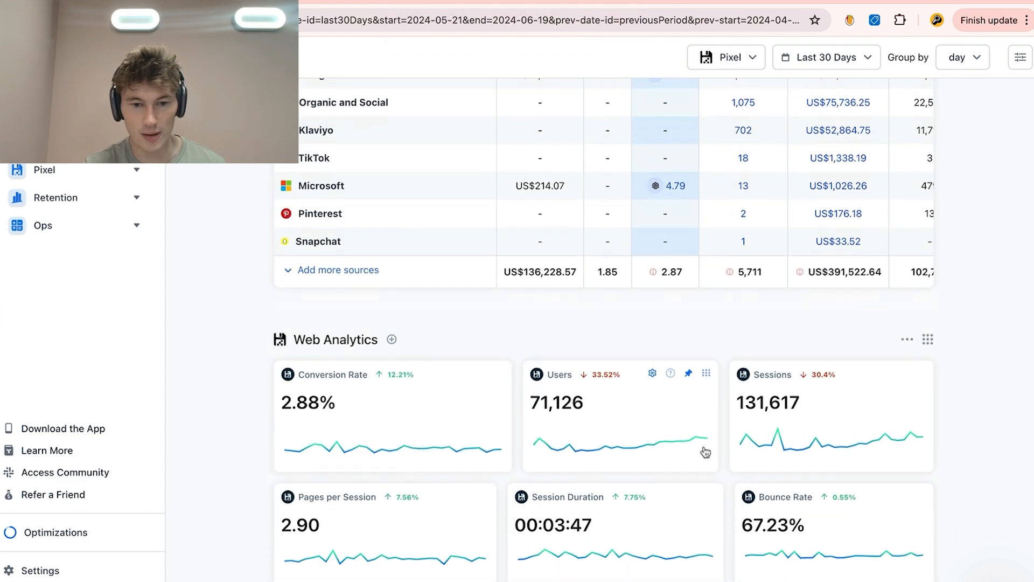
pyautogui.scroll(-4, 648, 461)
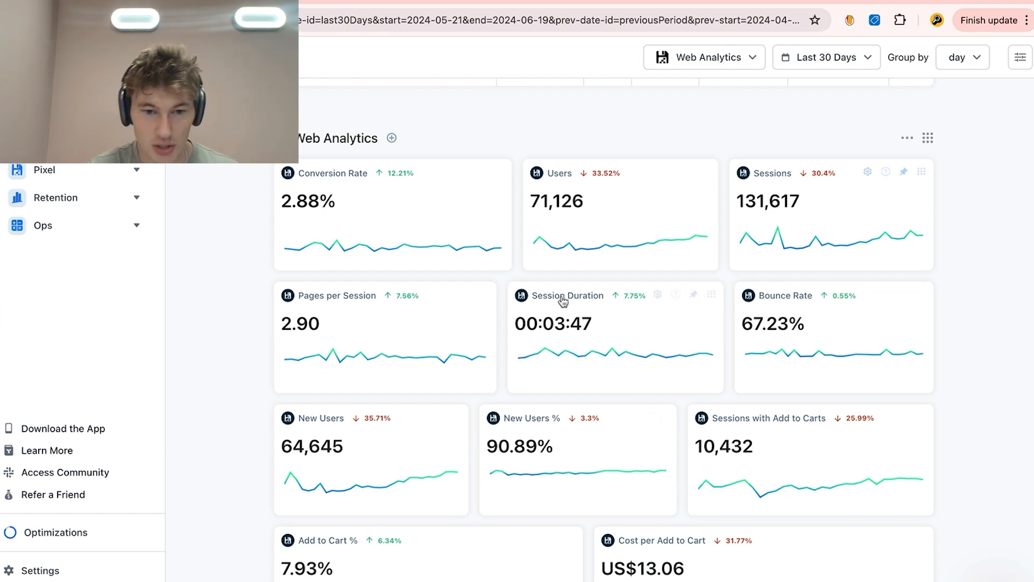
pyautogui.scroll(-6, 495, 319)
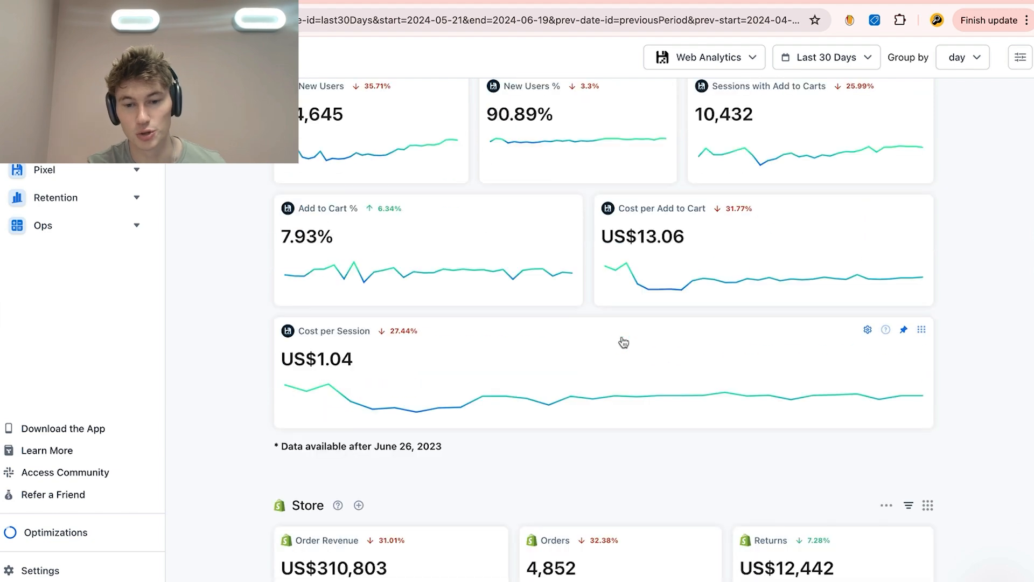
pyautogui.scroll(-5, 623, 342)
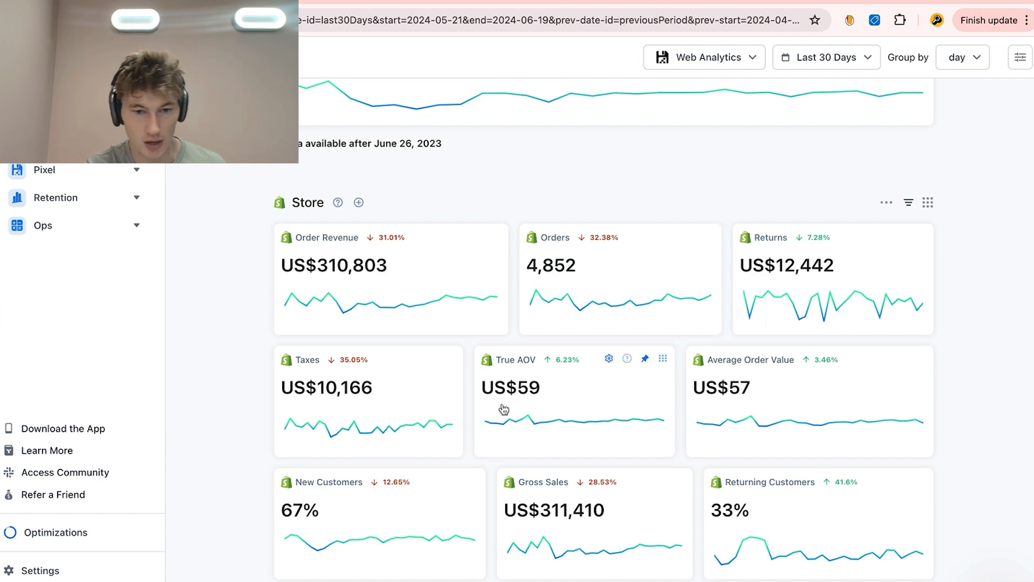
pyautogui.scroll(-1, 749, 426)
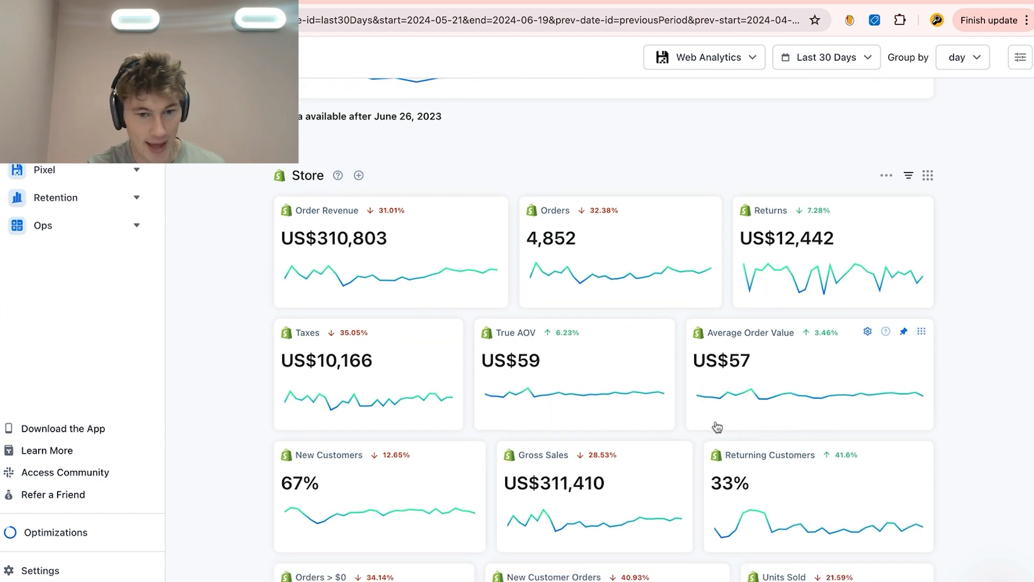
pyautogui.scroll(-3, 718, 426)
pyautogui.scroll(-10, 717, 426)
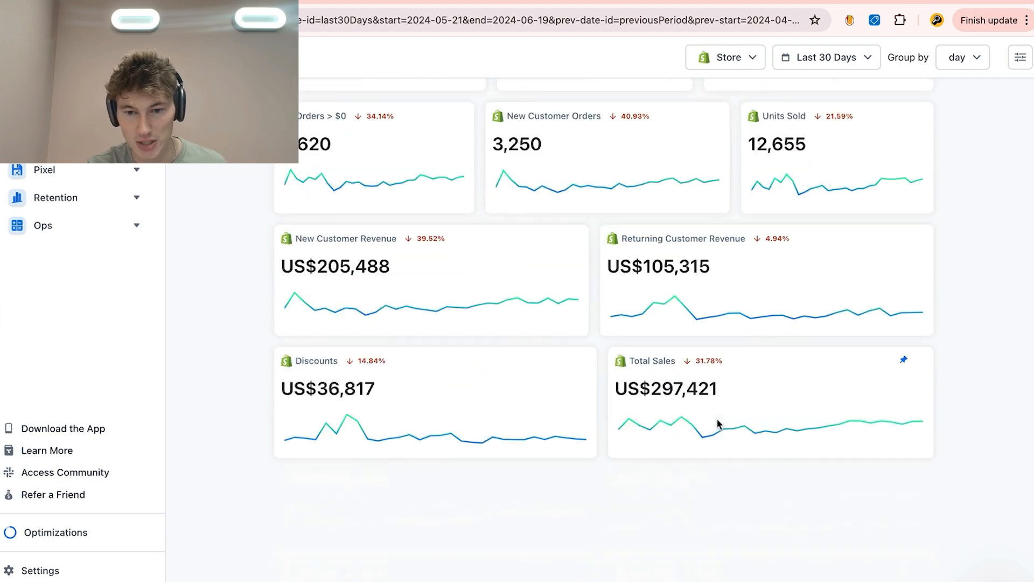
# - Review the Facebook Ads section's spend, ROAS, purchase and conversion value cards
pyautogui.scroll(-10, 722, 428)
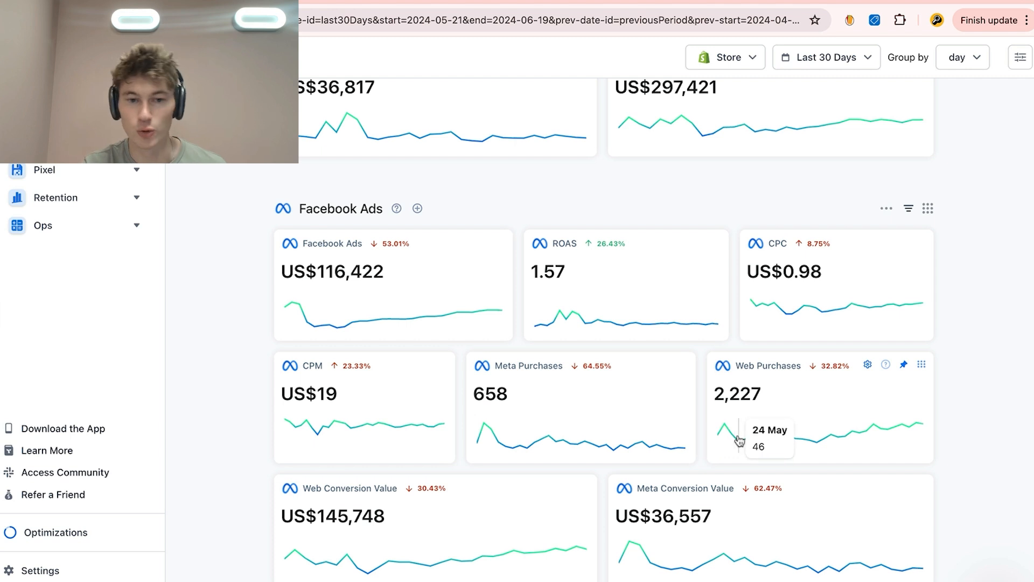
pyautogui.scroll(-1, 739, 441)
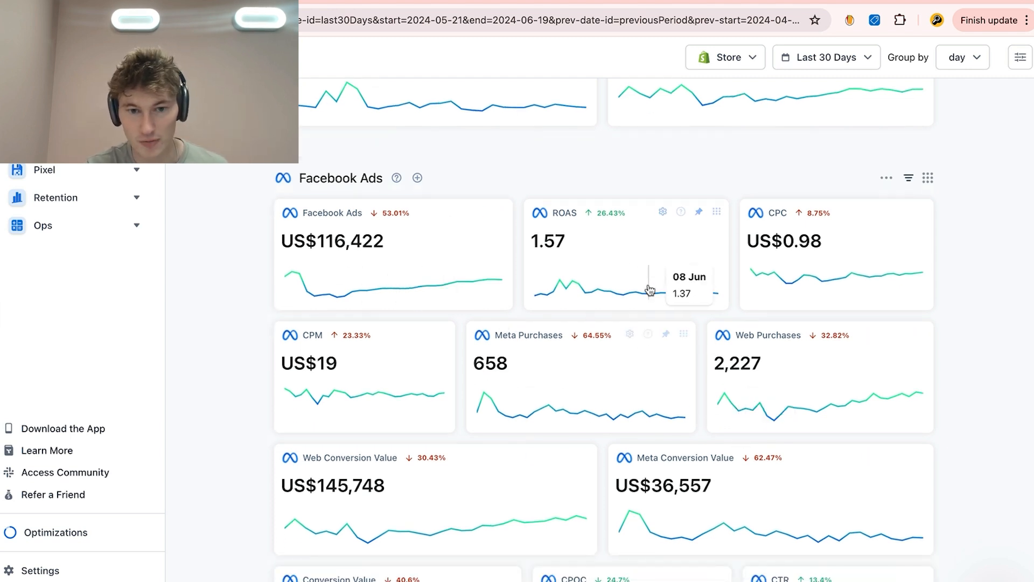
pyautogui.scroll(-5, 626, 273)
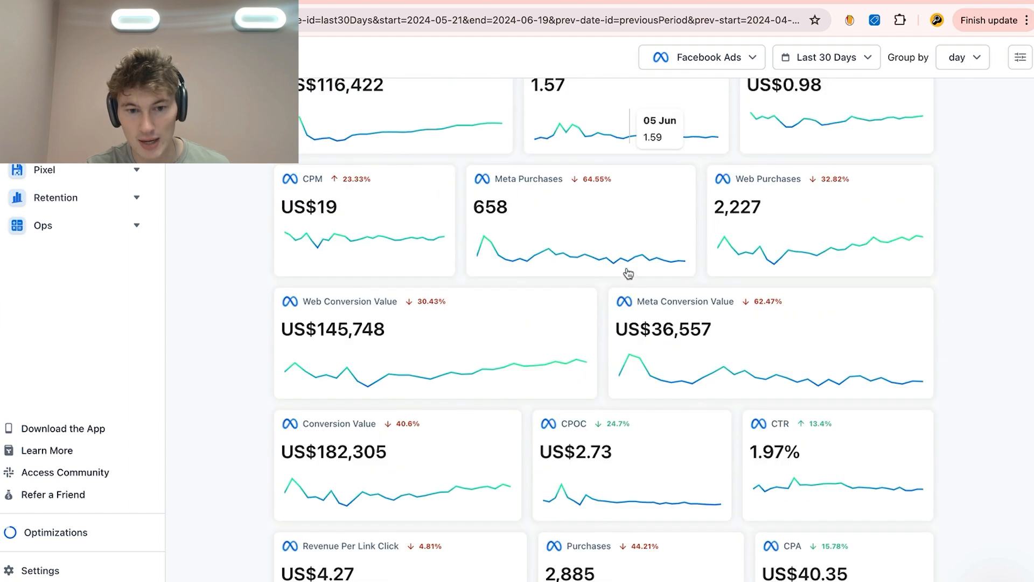
pyautogui.scroll(-2, 516, 451)
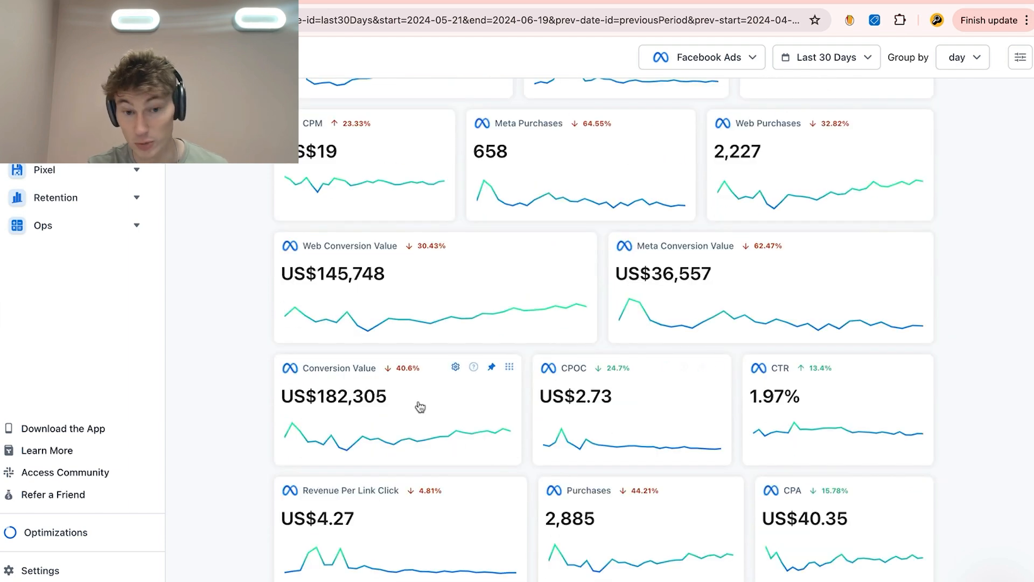
pyautogui.scroll(6, 418, 406)
pyautogui.scroll(-3, 607, 413)
# - Review the Google Ads section's spend, conversion value, ROAS, conversions and CPA cards
pyautogui.scroll(-10, 608, 413)
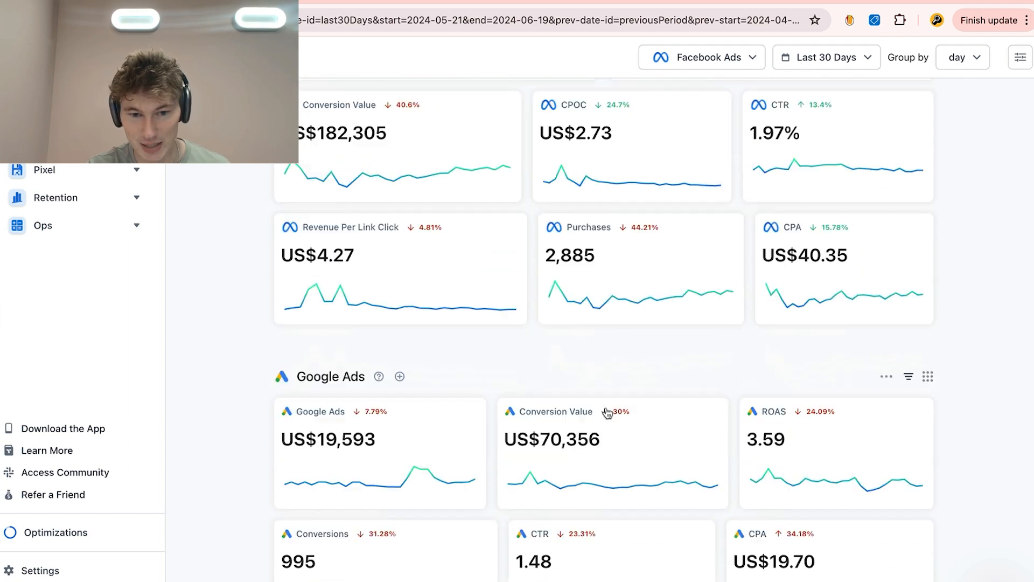
pyautogui.scroll(-5, 463, 328)
pyautogui.scroll(5, 465, 328)
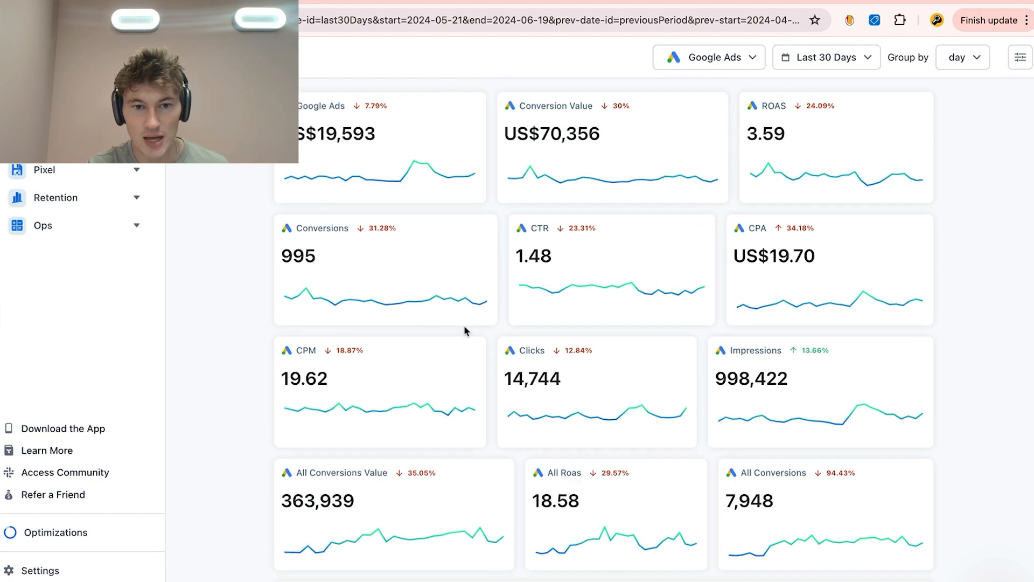
pyautogui.scroll(1, 392, 169)
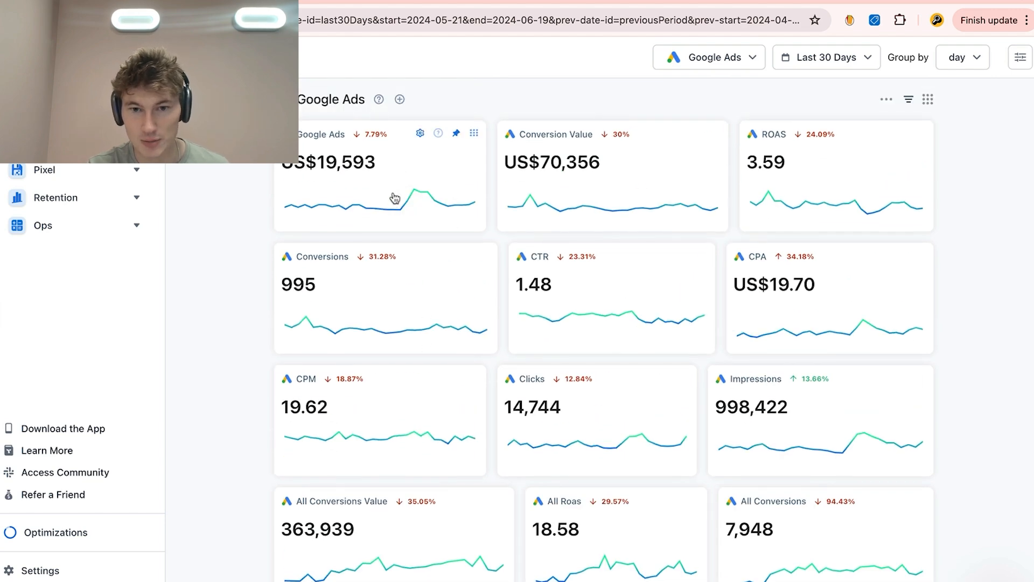
pyautogui.scroll(5, 706, 207)
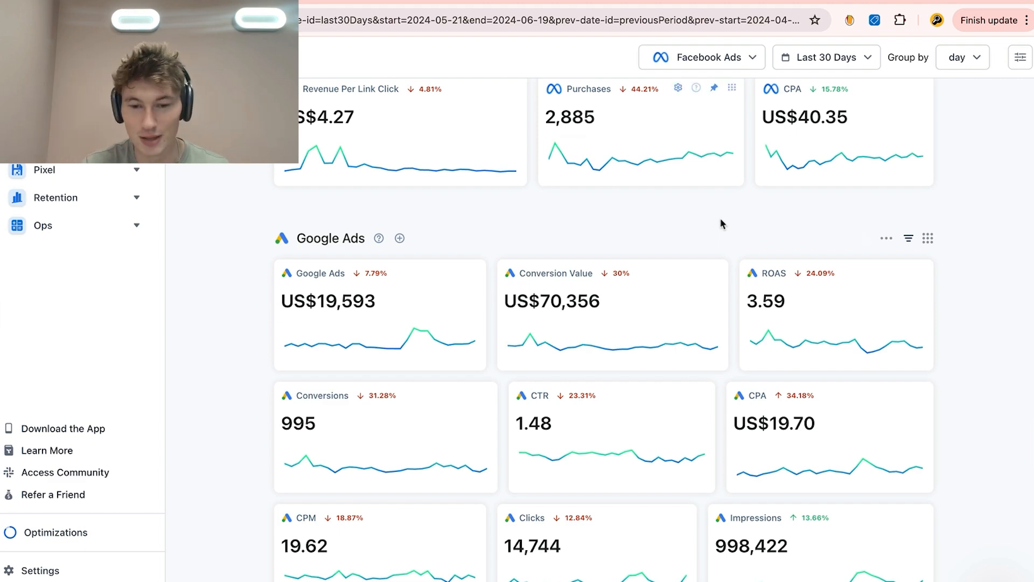
# - Look through the remaining TikTok and Pinterest sections and examine the Expenses cards, including COGS and shipping
pyautogui.scroll(-10, 717, 235)
pyautogui.scroll(-8, 713, 257)
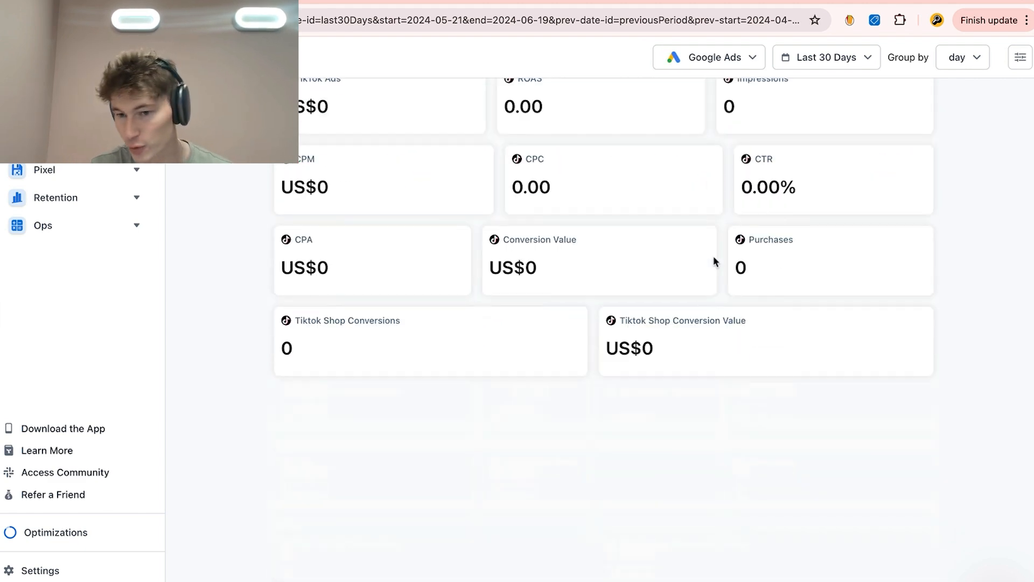
pyautogui.scroll(-15, 604, 413)
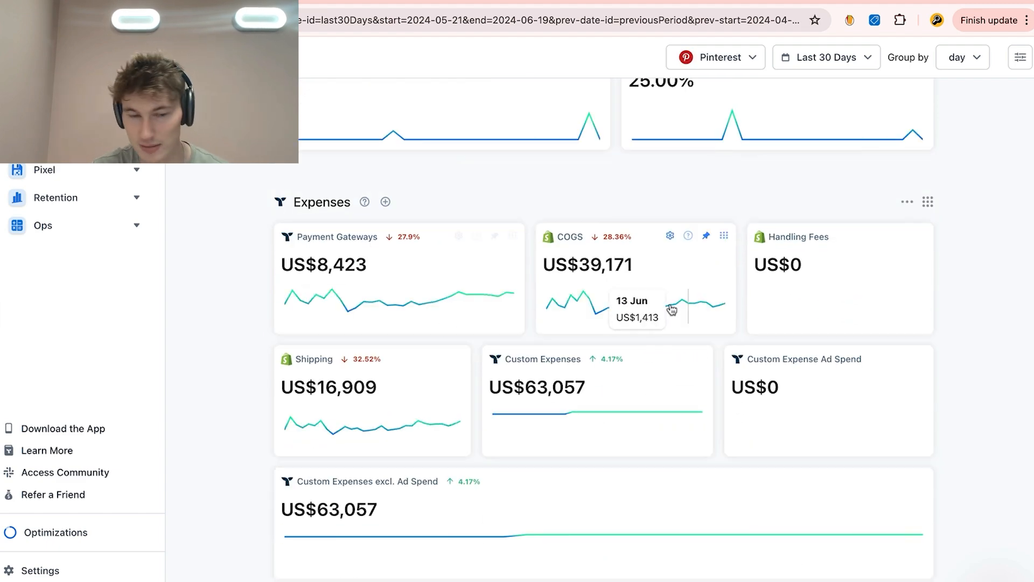
pyautogui.scroll(20, 560, 247)
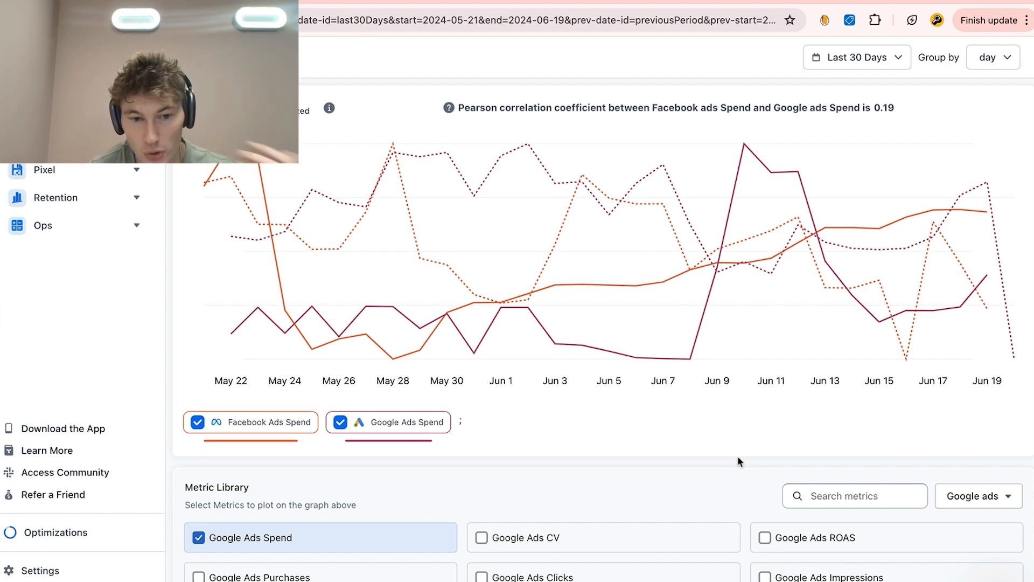
# - Examine the Google Ads options in the Metric Library and the timeline of Google Ads and Shopify entries under Activities
pyautogui.scroll(-5, 739, 458)
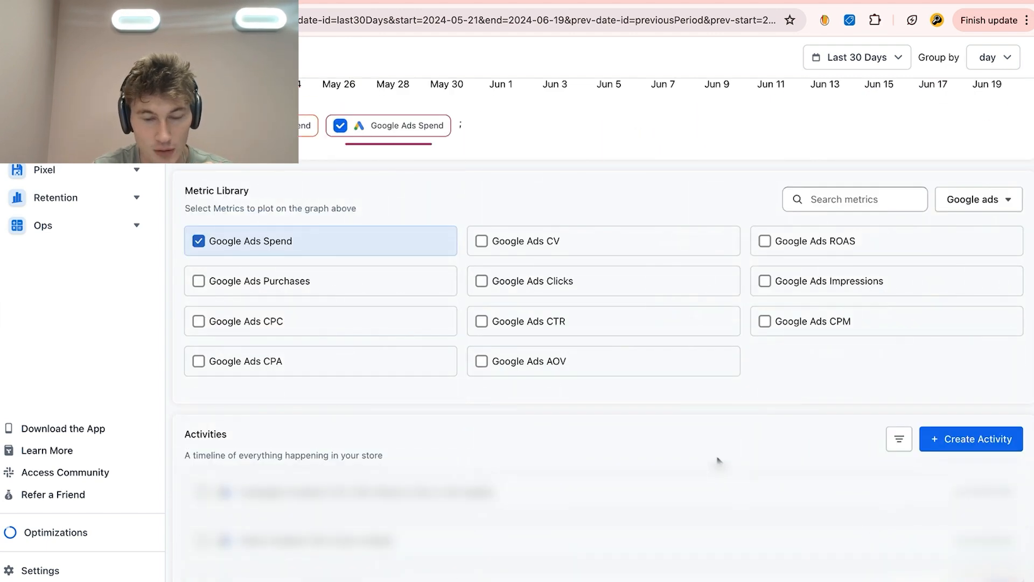
pyautogui.scroll(-5, 718, 461)
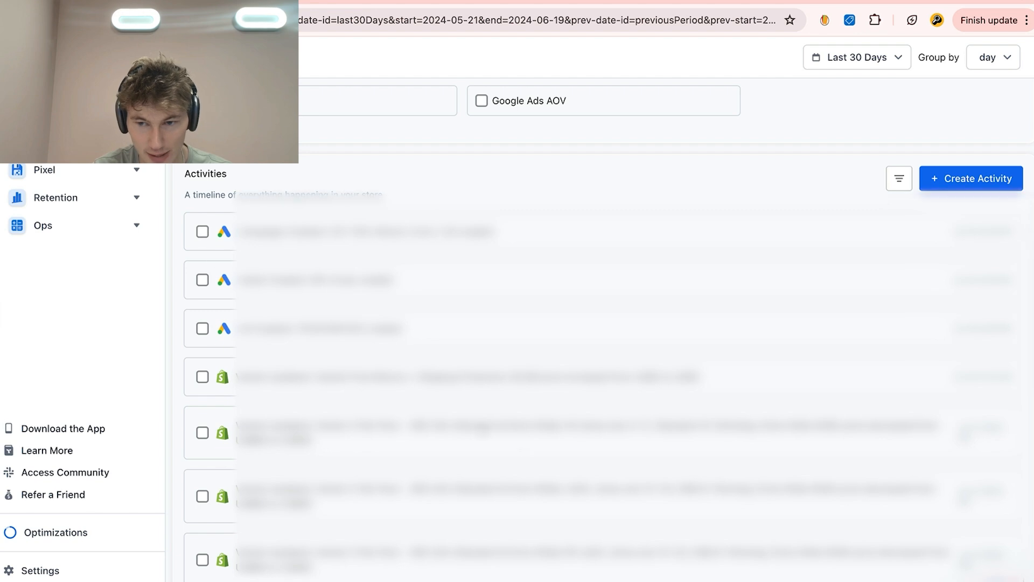
pyautogui.scroll(-1, 600, 430)
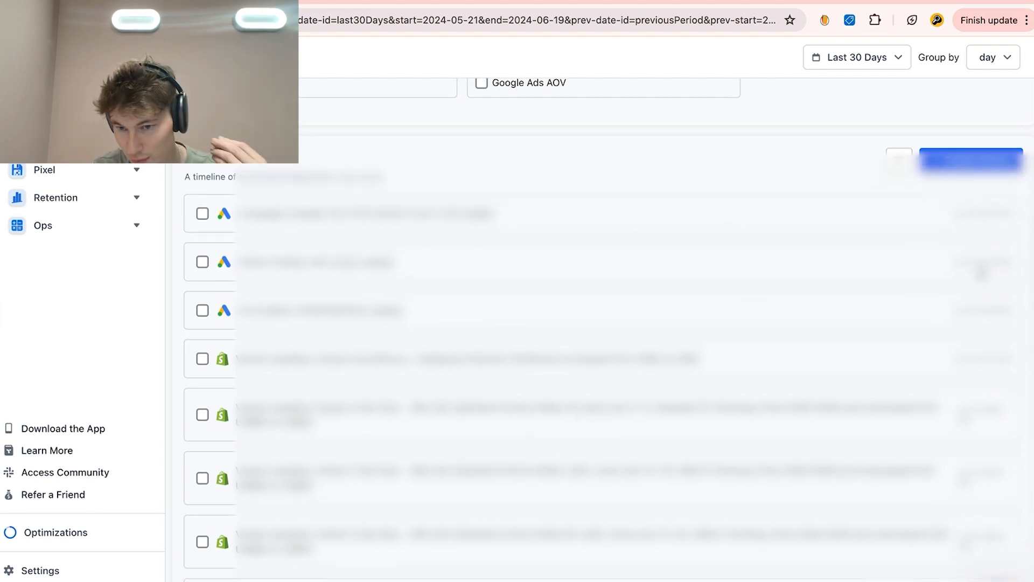
pyautogui.scroll(-1, 555, 339)
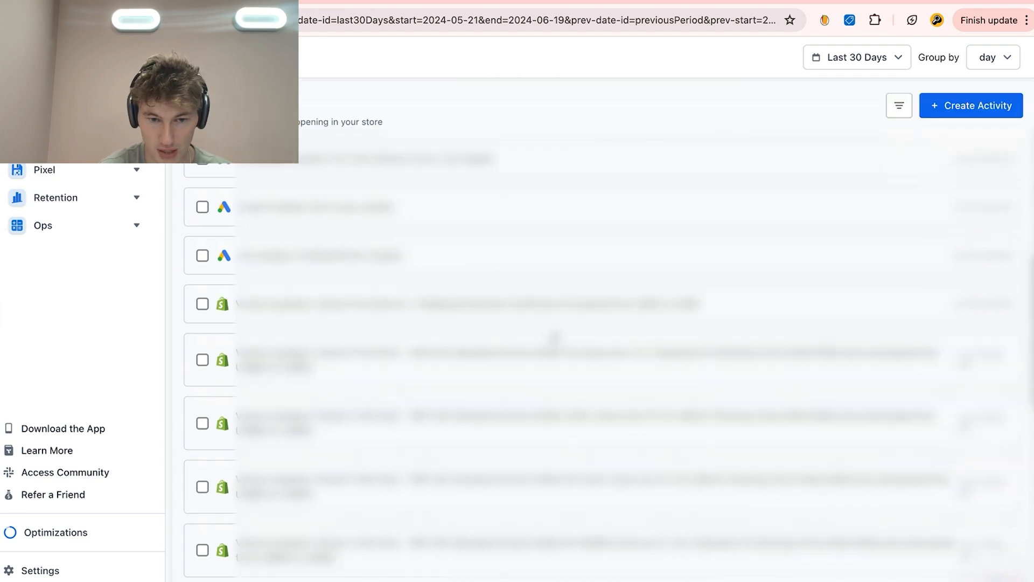
pyautogui.scroll(-2, 554, 339)
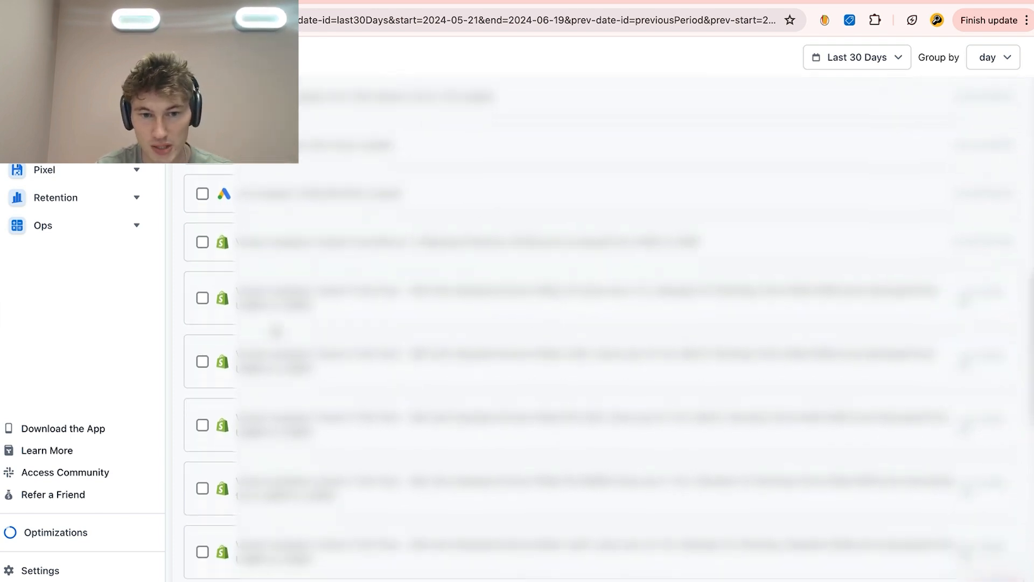
pyautogui.scroll(-5, 276, 330)
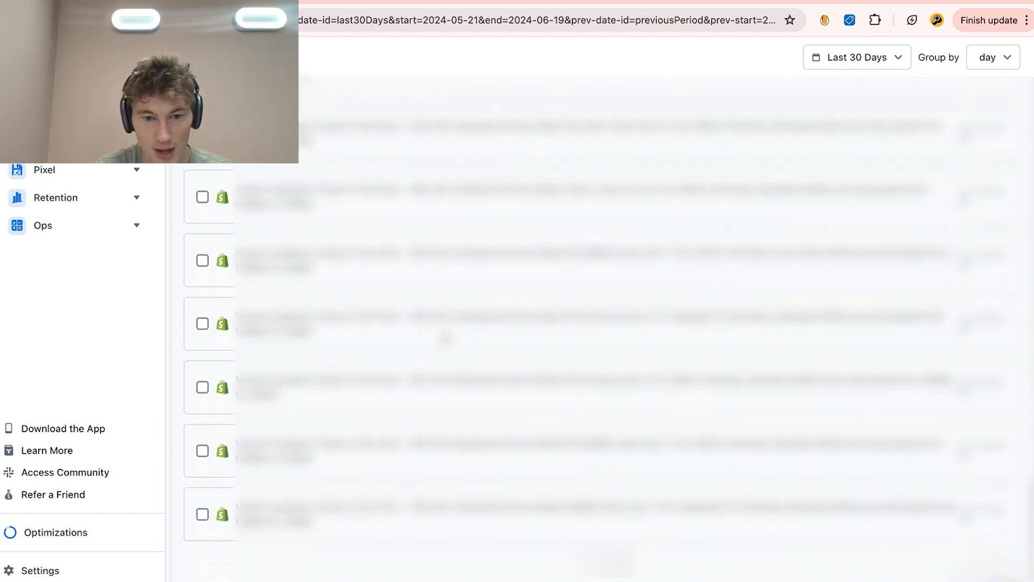
pyautogui.scroll(4, 603, 374)
pyautogui.scroll(6, 978, 309)
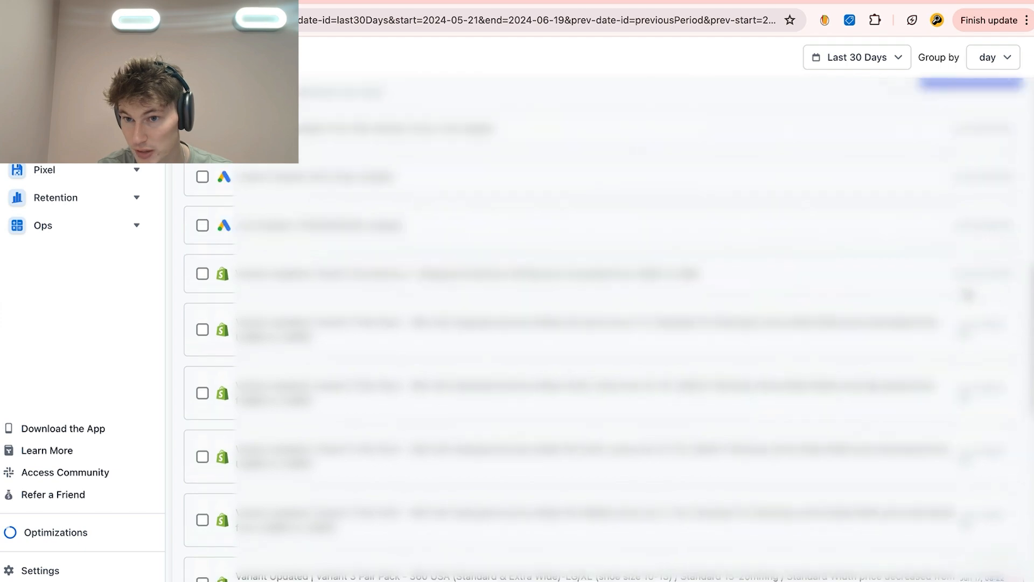
# - Examine the graph comparing Facebook Ads Spend with Google Ads Spend and the selected entries in the Metric Library
pyautogui.scroll(10, 606, 329)
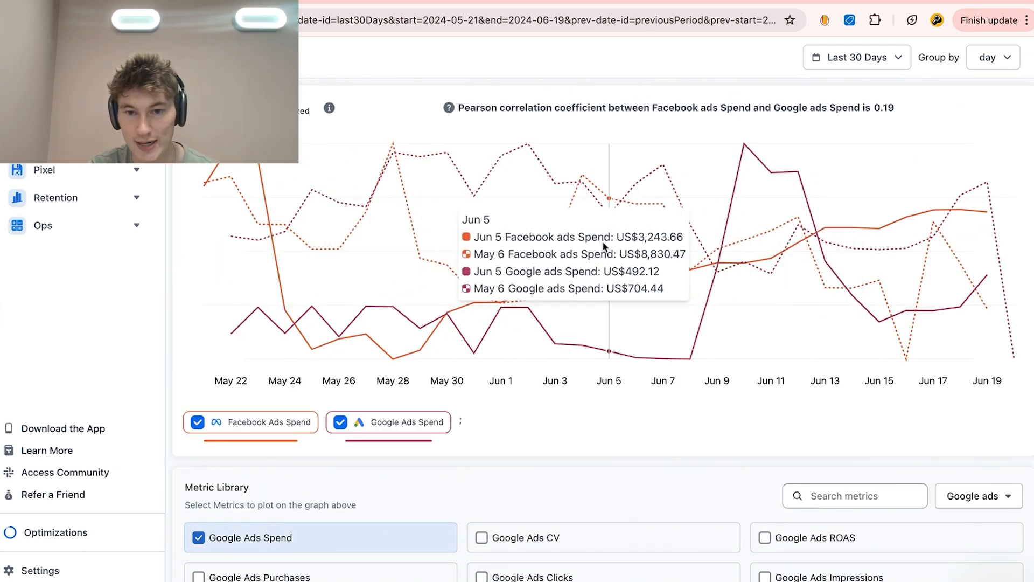
pyautogui.scroll(-3, 605, 324)
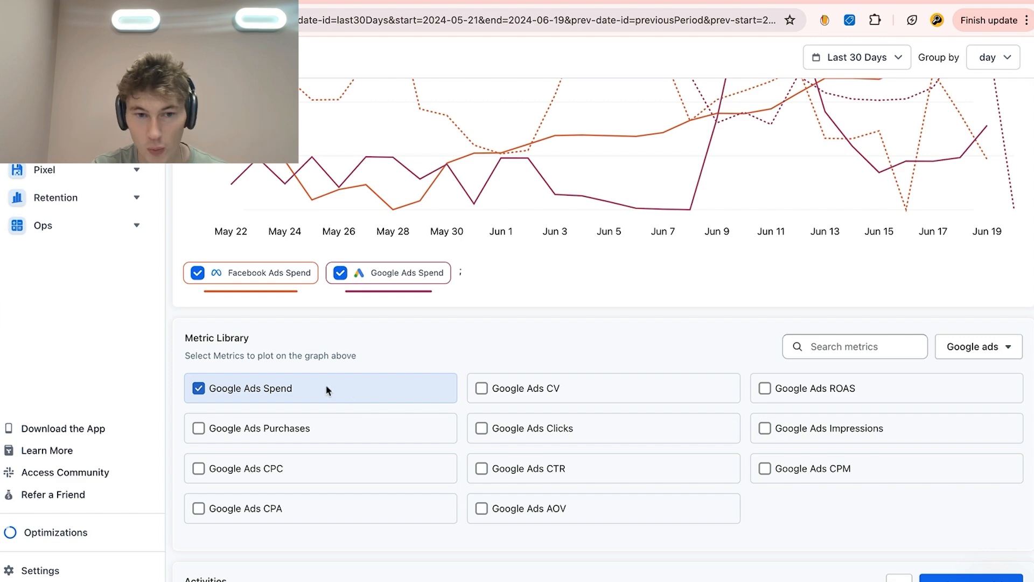
pyautogui.scroll(1, 619, 334)
pyautogui.scroll(2, 633, 352)
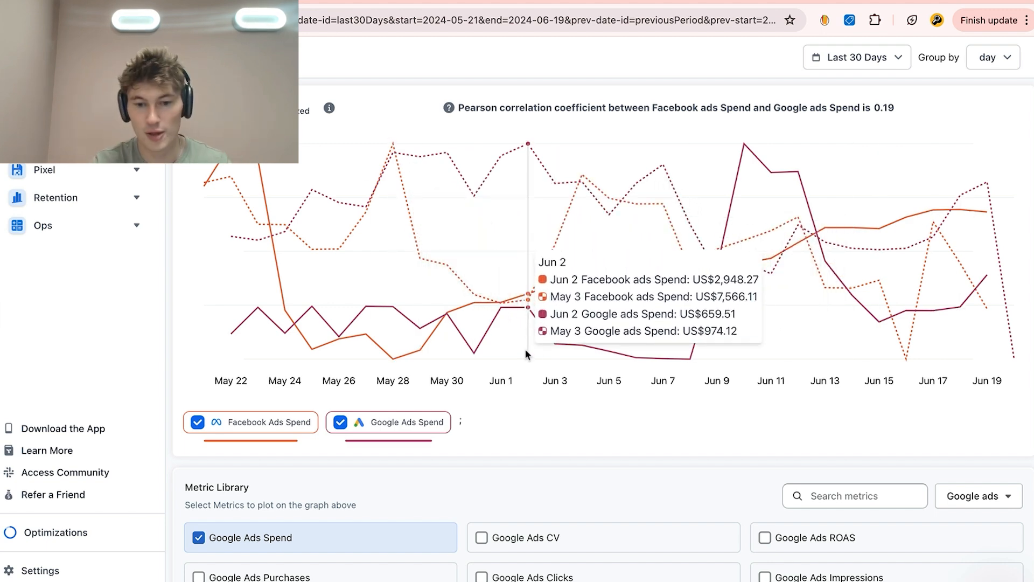
# - Replace Google Ads Spend with Google Ads ROAS on the correlation graph, plotted against Facebook Ads Spend
pyautogui.scroll(-5, 527, 354)
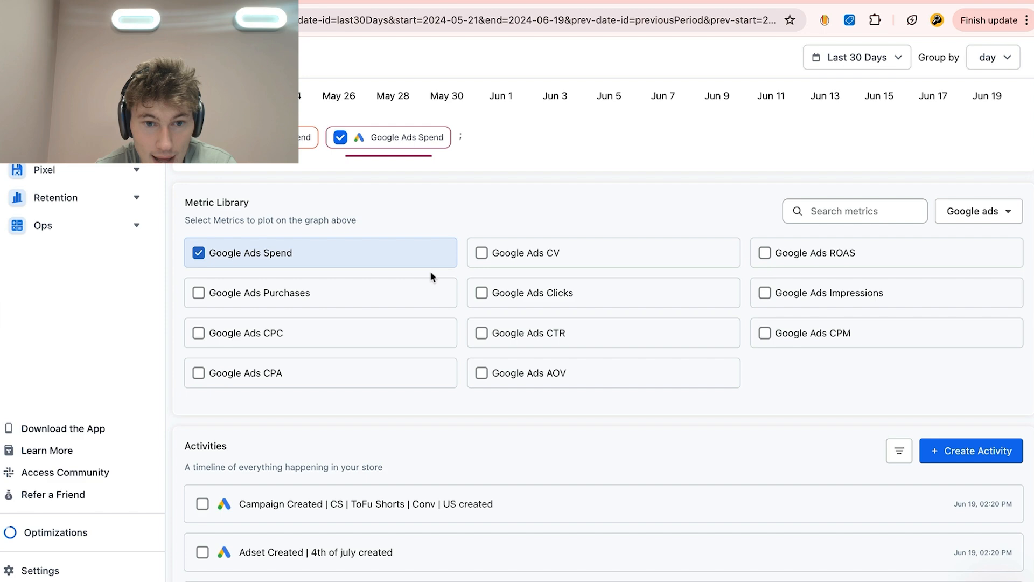
pyautogui.click(203, 252)
pyautogui.click(765, 255)
pyautogui.scroll(5, 650, 334)
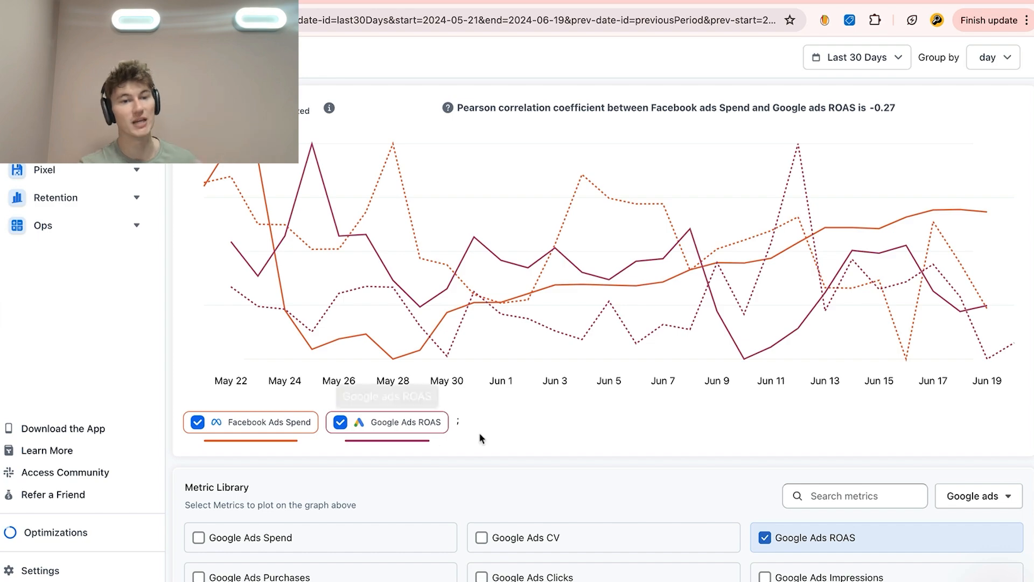
# - Look through the Activities timeline down to the Shopify variant price changes
pyautogui.scroll(-15, 481, 425)
pyautogui.scroll(-7, 479, 410)
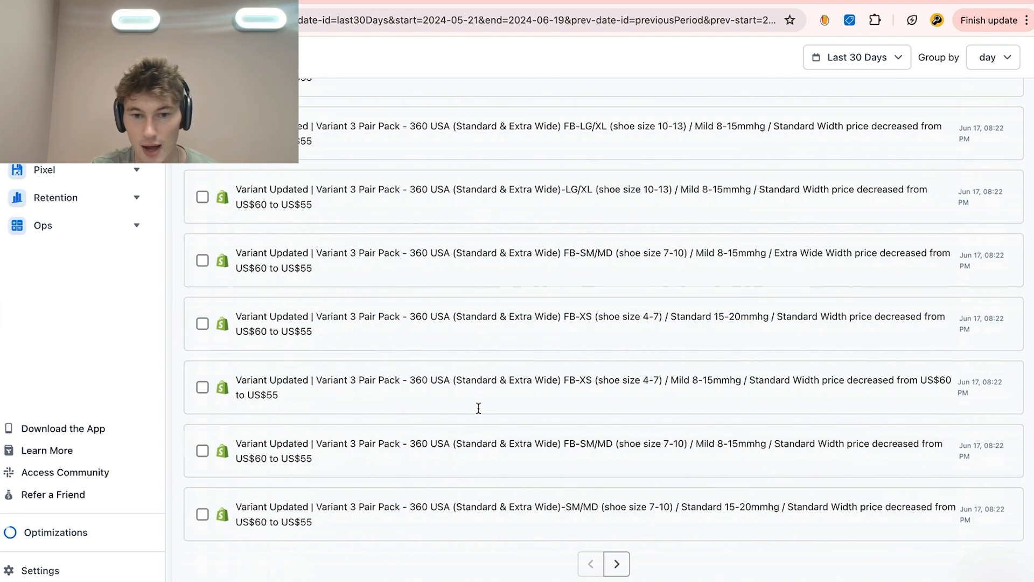
pyautogui.scroll(20, 479, 430)
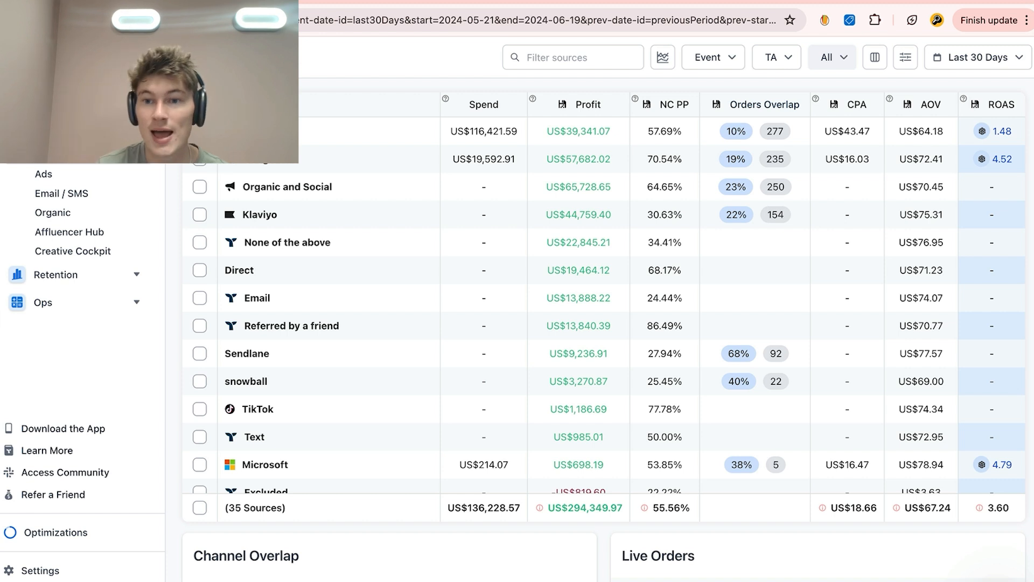
# - Check the Pixel source table's display settings, attribution model choices and date range presets
pyautogui.click(905, 59)
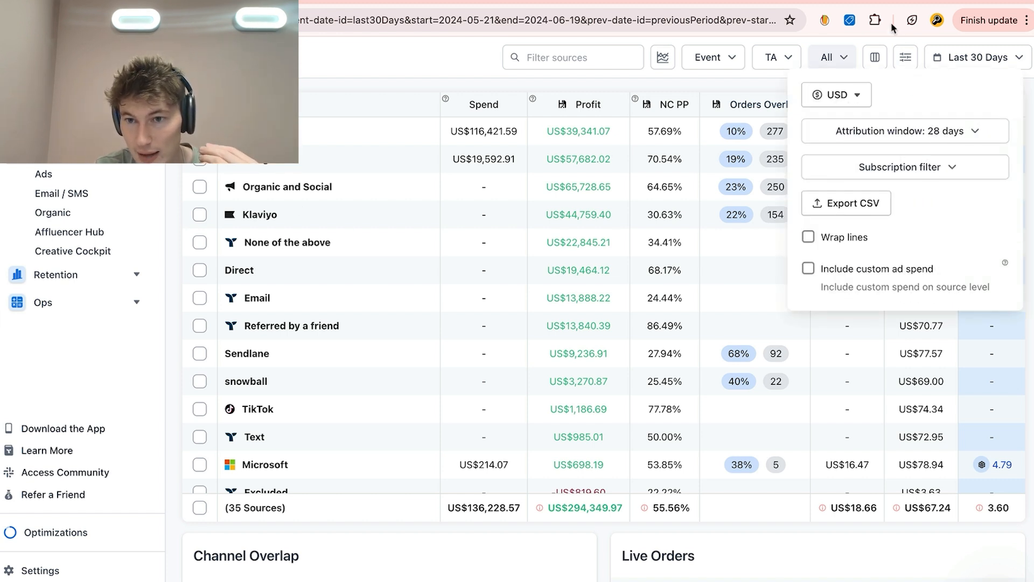
pyautogui.click(911, 60)
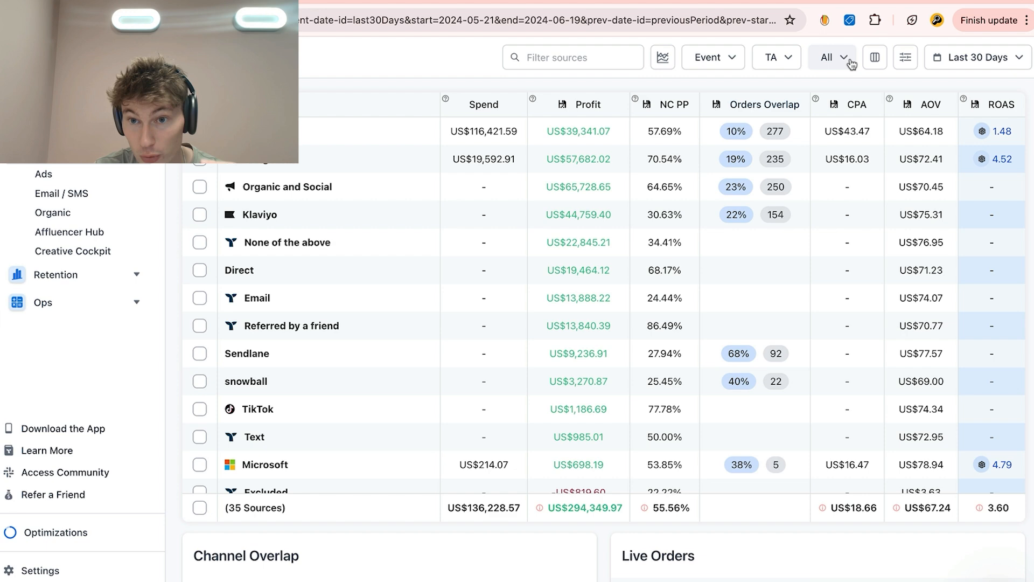
pyautogui.click(770, 58)
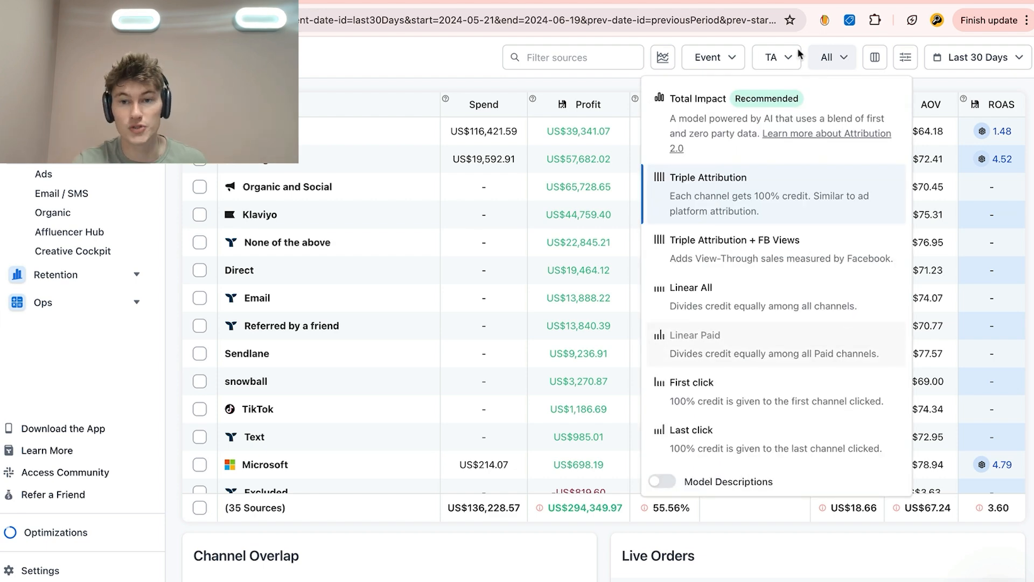
pyautogui.click(777, 58)
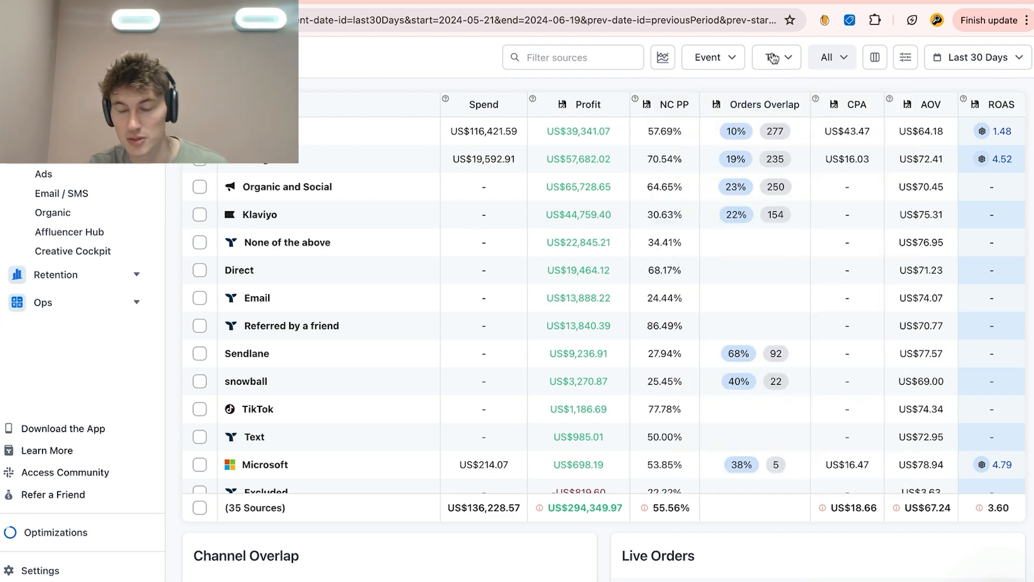
pyautogui.click(994, 70)
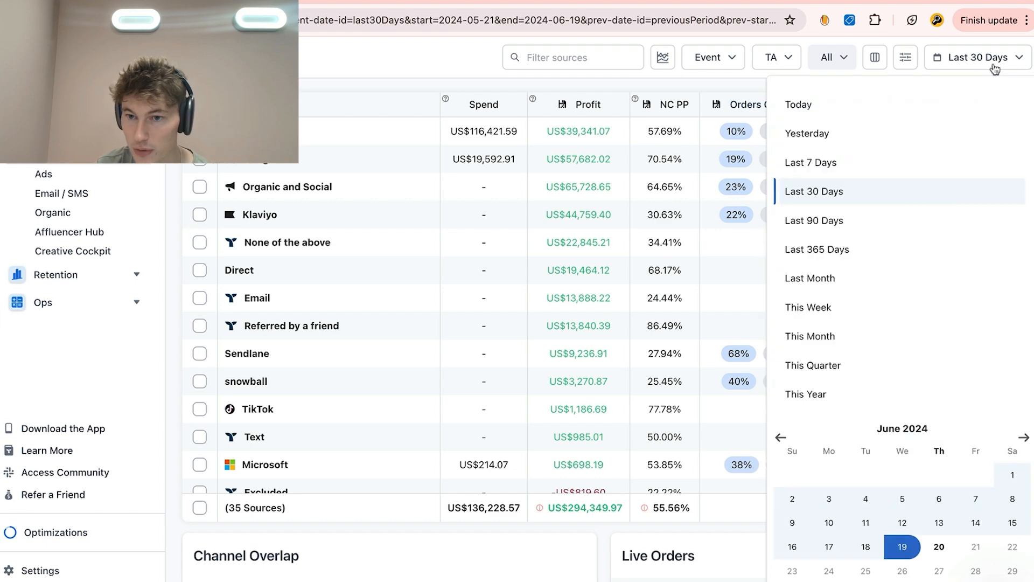
pyautogui.click(969, 58)
# - Set the Pixel table's attribution window to Lifetime
pyautogui.click(911, 59)
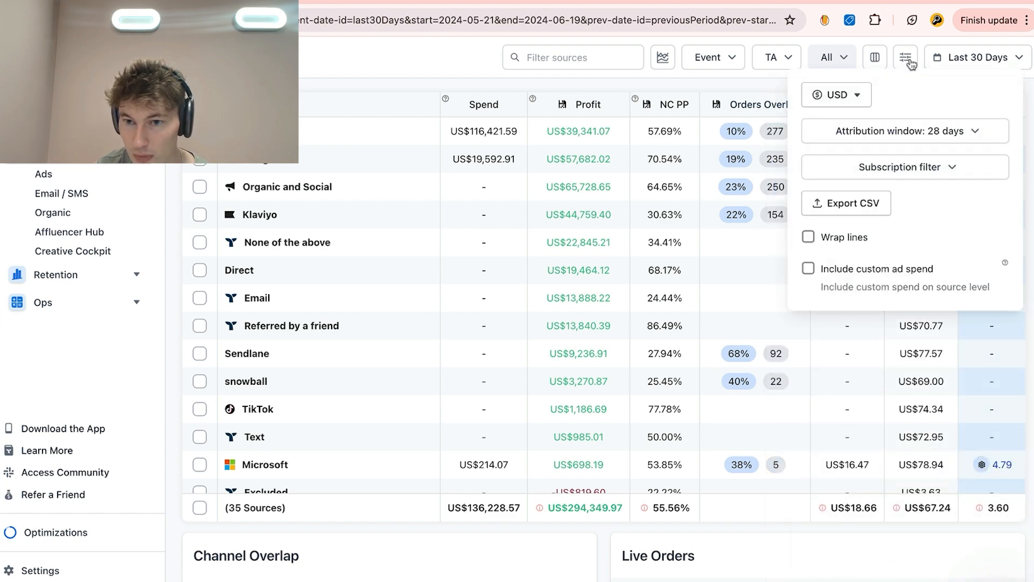
pyautogui.click(938, 135)
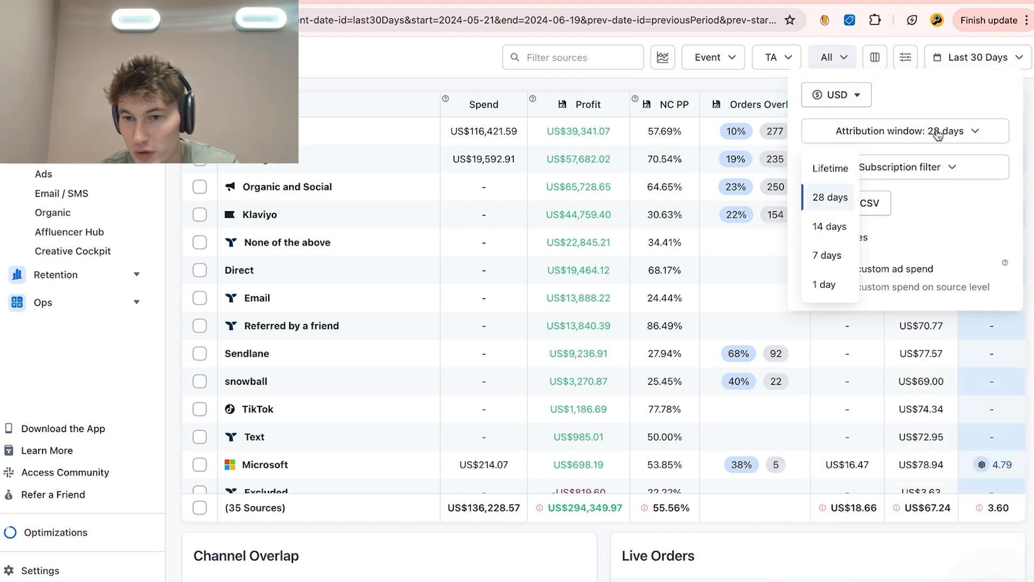
pyautogui.click(849, 167)
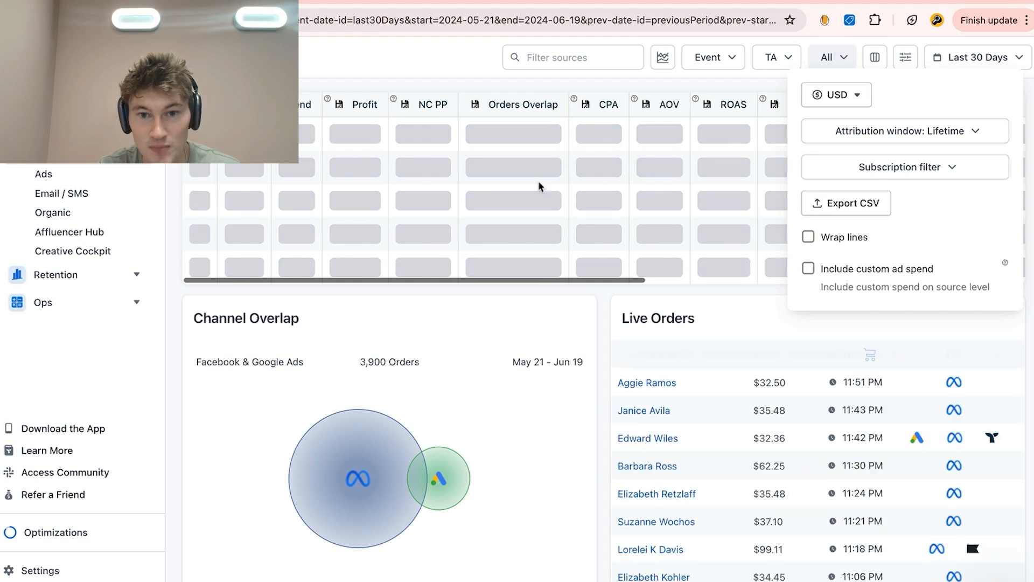
pyautogui.click(619, 232)
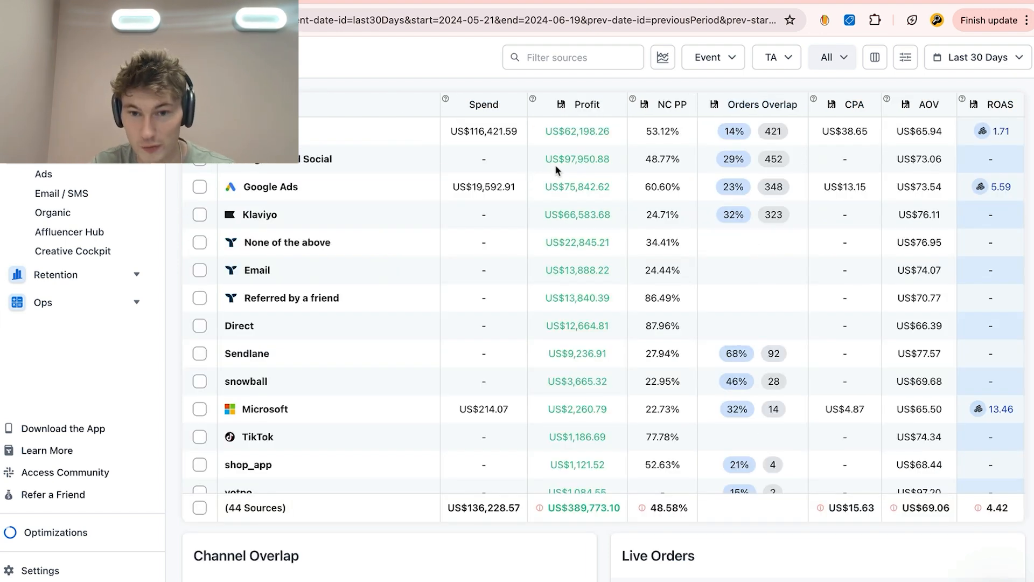
# - Examine the profit figures per source under the Lifetime window, focusing on the Google Ads row
pyautogui.hscroll(2, 591, 163)
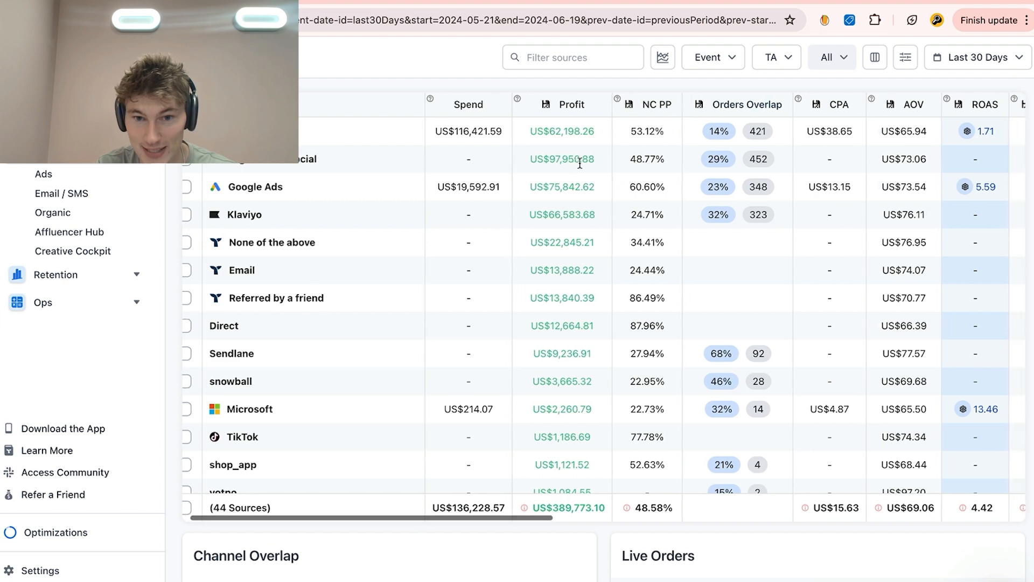
pyautogui.doubleClick(563, 186)
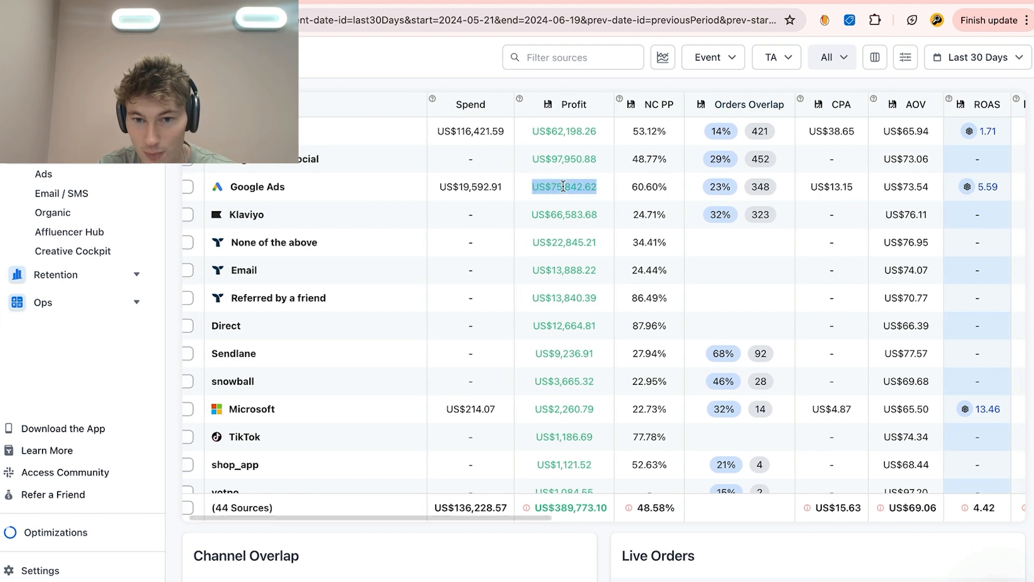
pyautogui.click(591, 188)
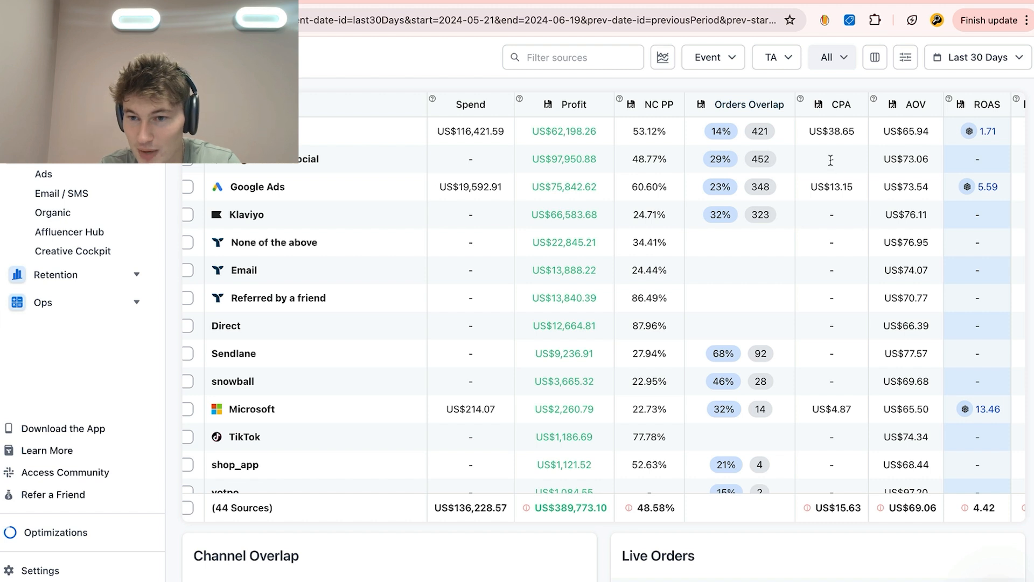
# - Set the Pixel table's attribution window to 28 days
pyautogui.click(905, 57)
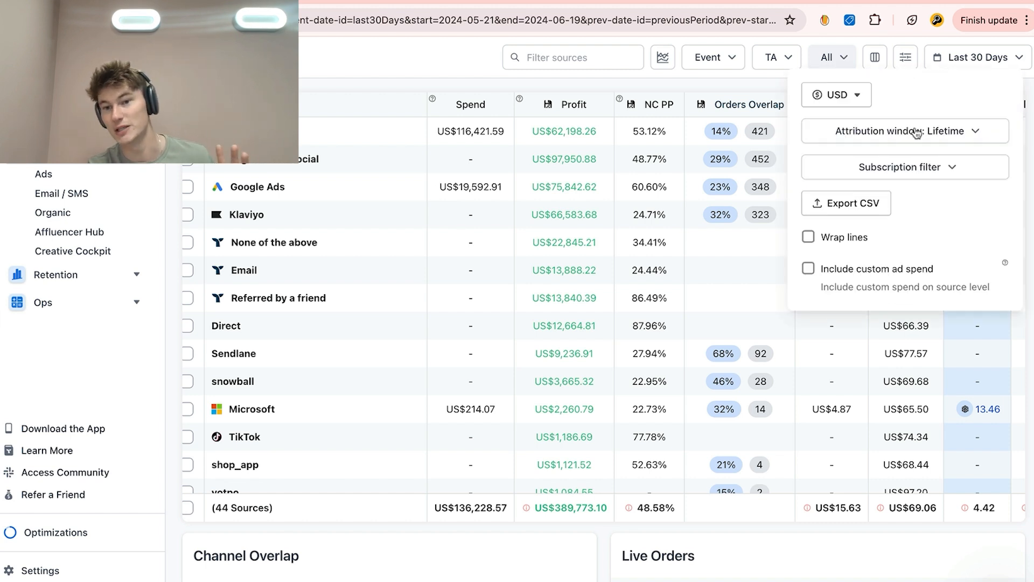
pyautogui.click(916, 132)
pyautogui.click(844, 199)
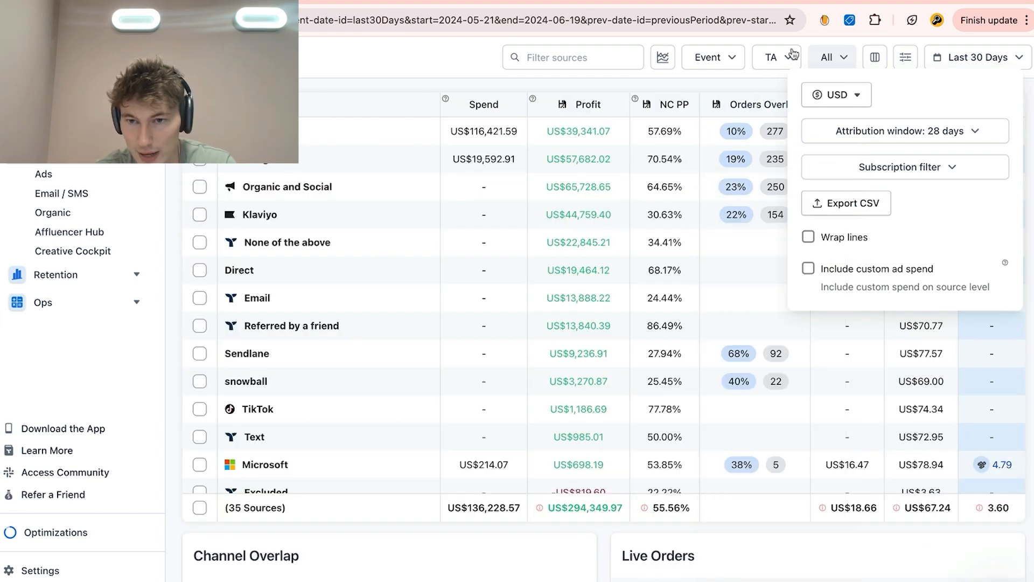
pyautogui.click(773, 86)
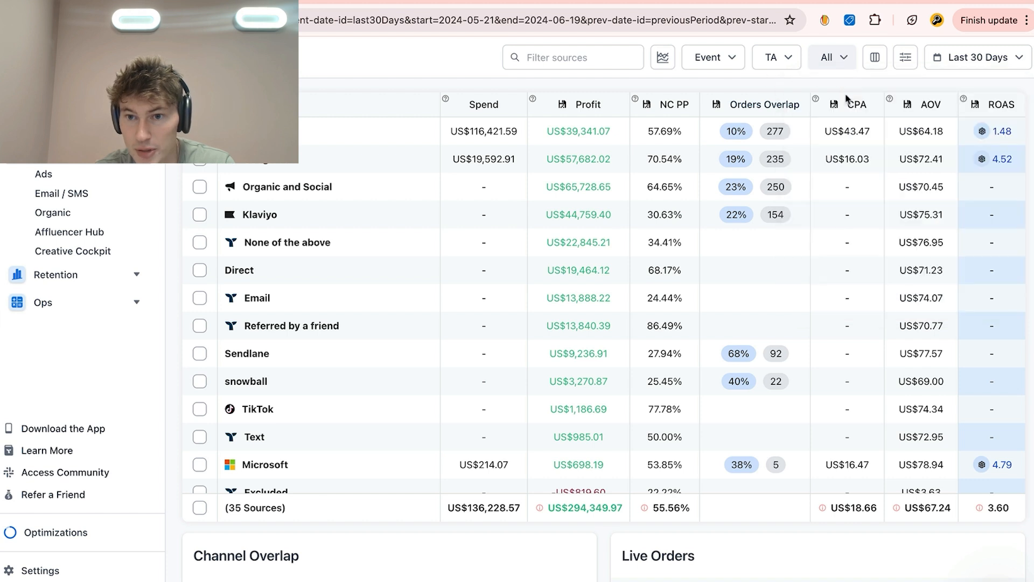
# - Check the Event Date and Click Date options and preview the Triple Pixel graph above the source table
pyautogui.click(736, 57)
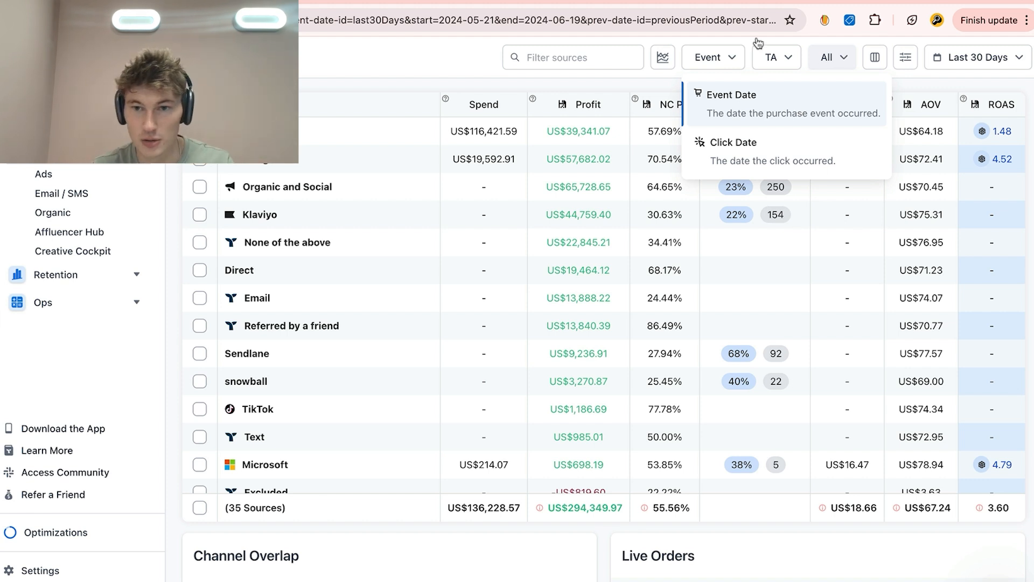
pyautogui.click(742, 60)
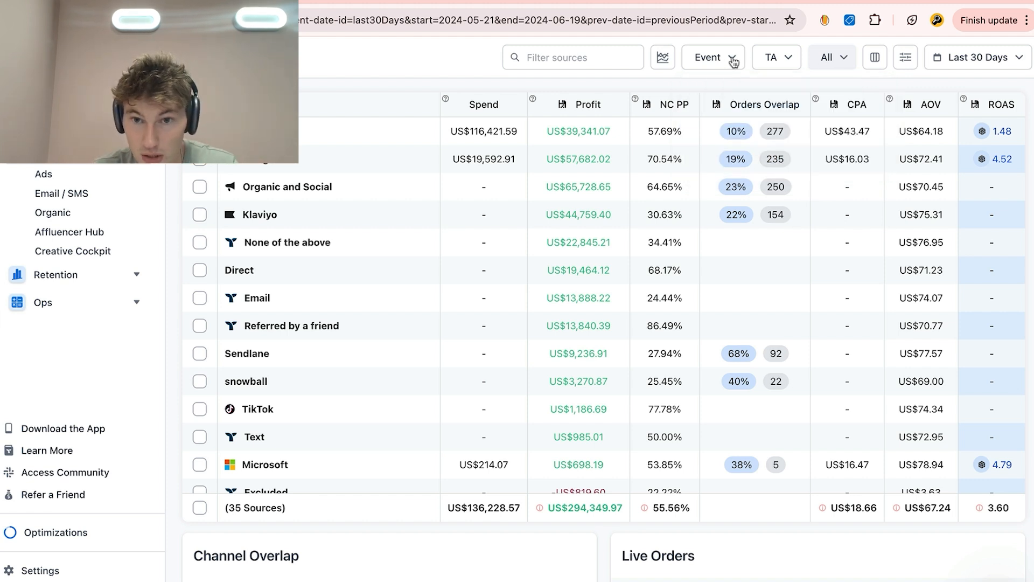
pyautogui.click(670, 61)
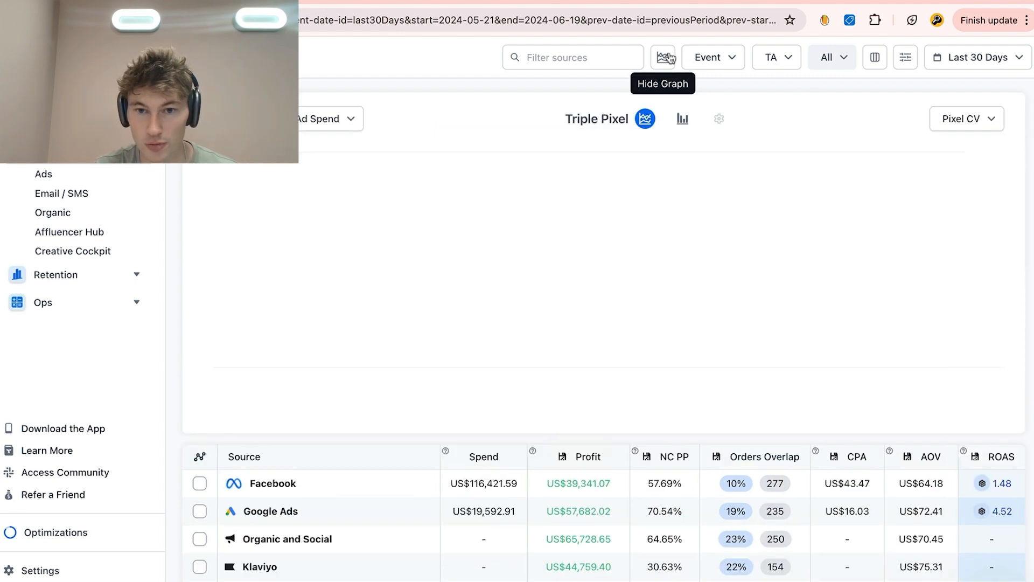
pyautogui.click(670, 58)
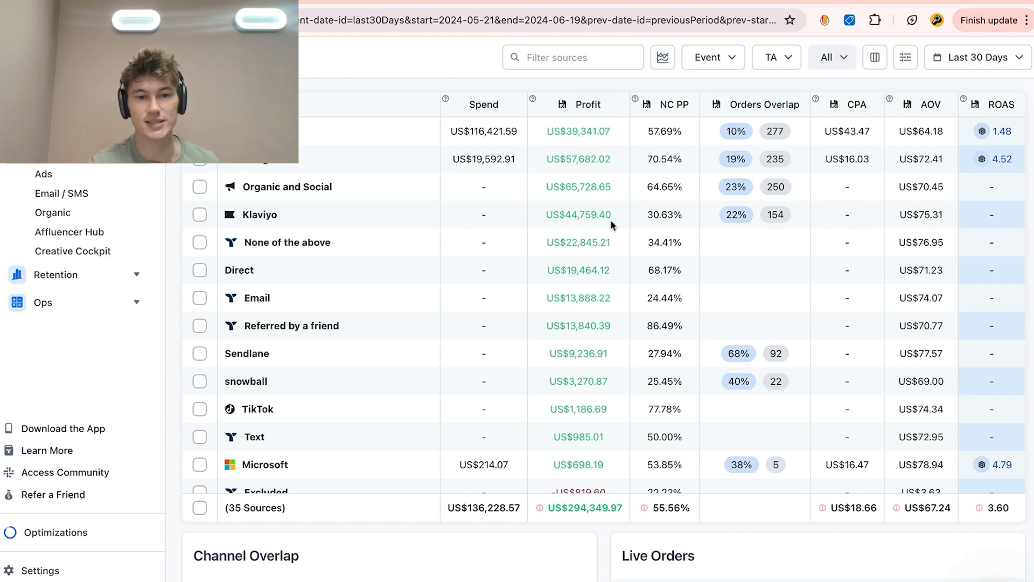
# - Examine the source table's ROAS, new-customer, sign-up and CPM columns and check the Triple Attribution model's description
pyautogui.hscroll(2, 611, 220)
pyautogui.hscroll(4, 611, 223)
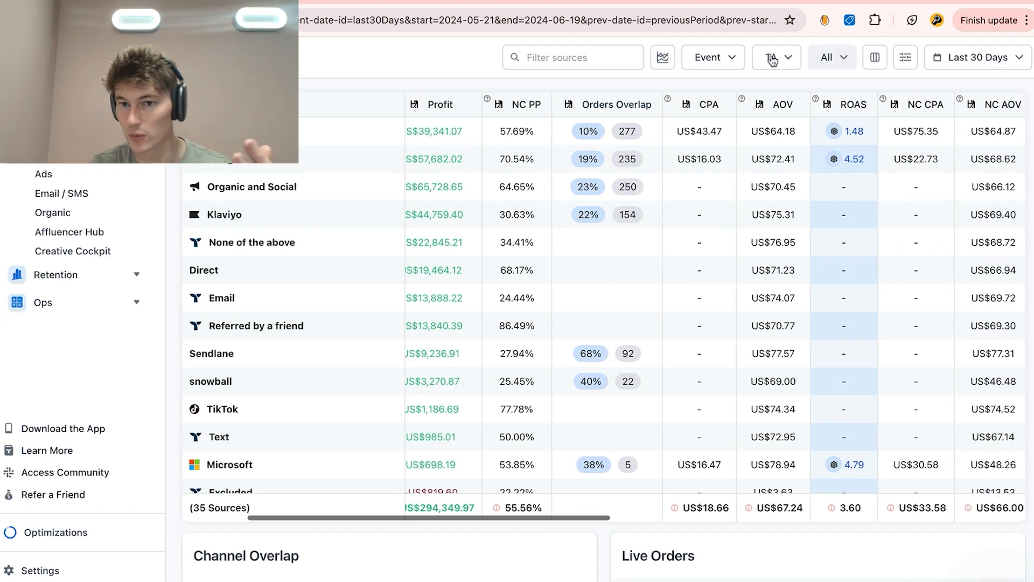
pyautogui.click(774, 57)
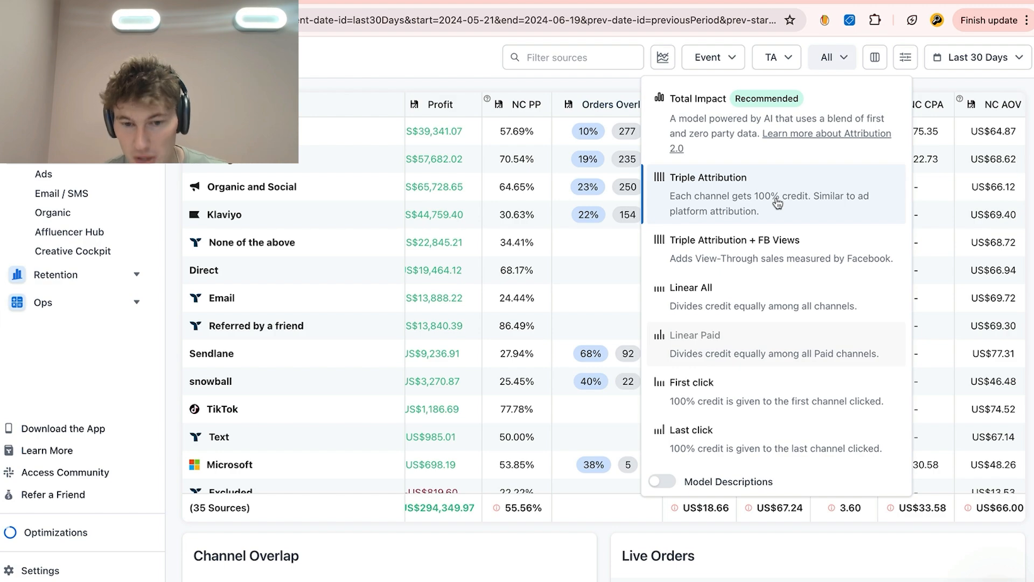
pyautogui.hscroll(1, 596, 512)
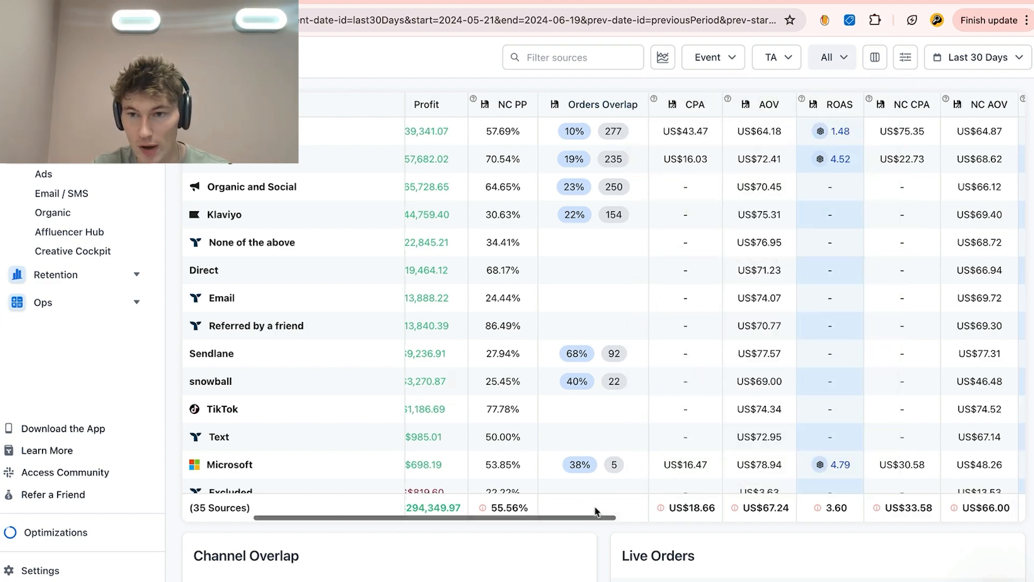
pyautogui.hscroll(6, 597, 512)
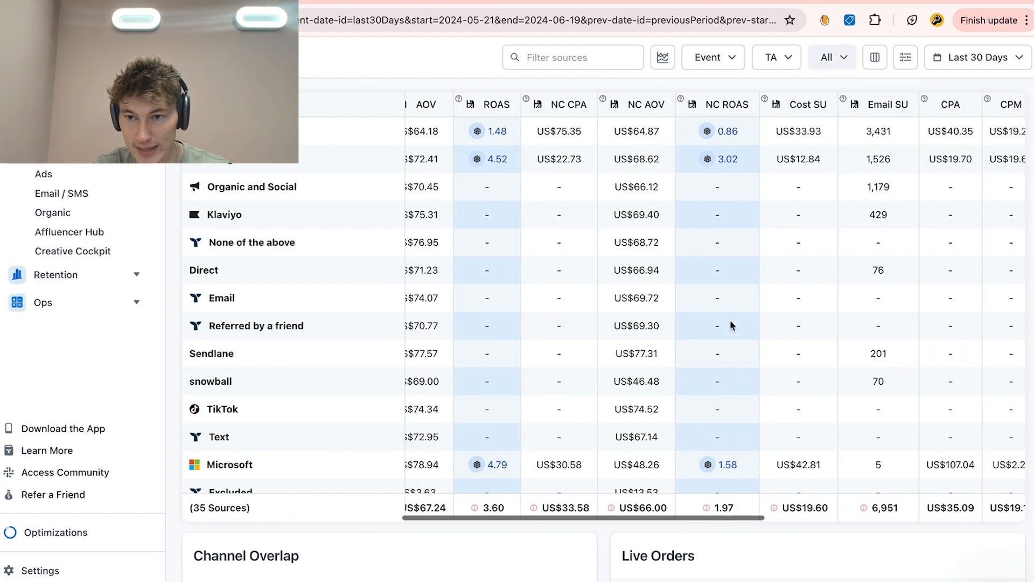
pyautogui.hscroll(3, 731, 323)
pyautogui.hscroll(-10, 730, 323)
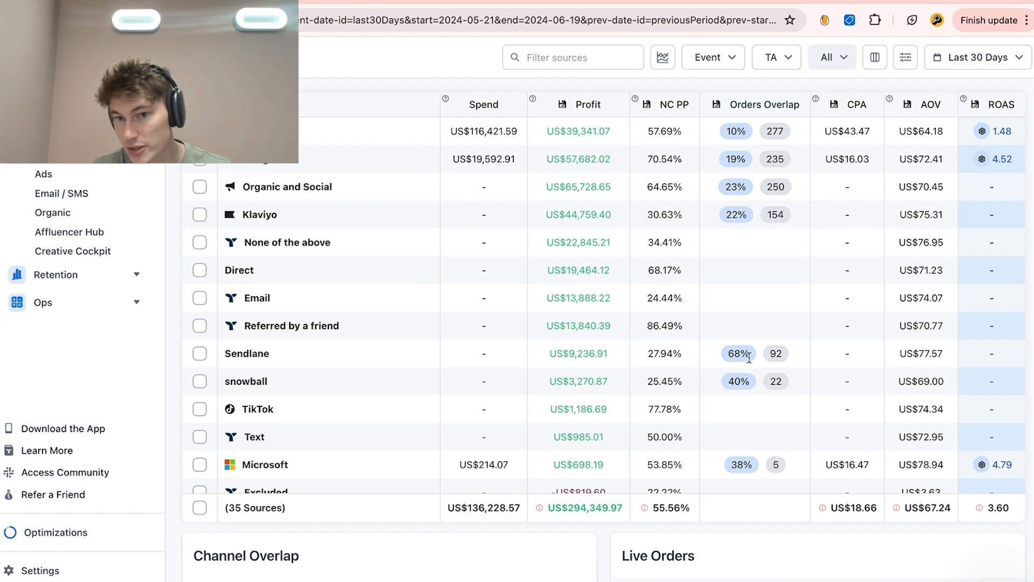
# - Read the note on the source table's total Profit and open the list of attribution models
pyautogui.moveTo(562, 508); pyautogui.dragTo(604, 509)
pyautogui.rightClick(603, 509)
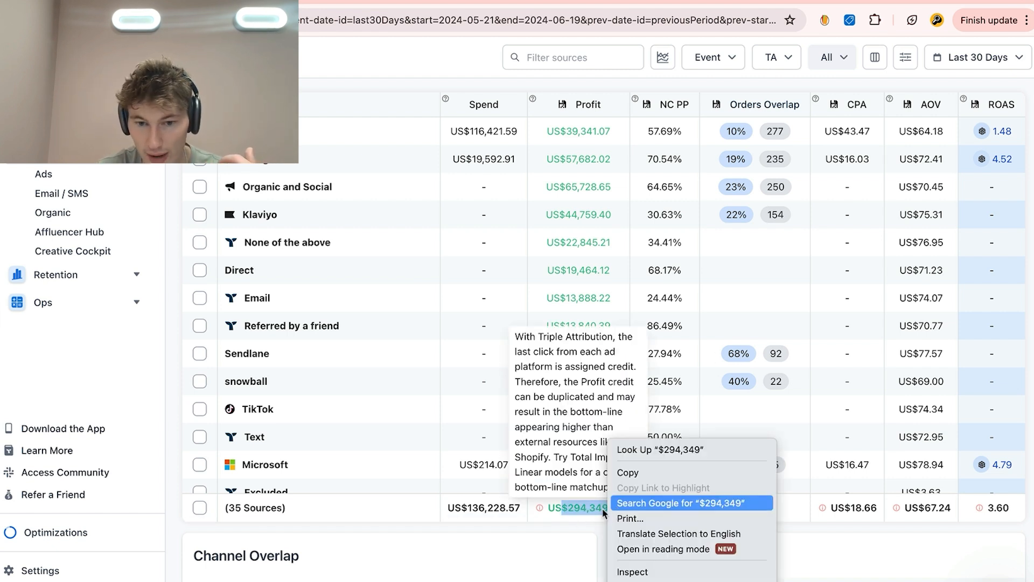
pyautogui.click(561, 516)
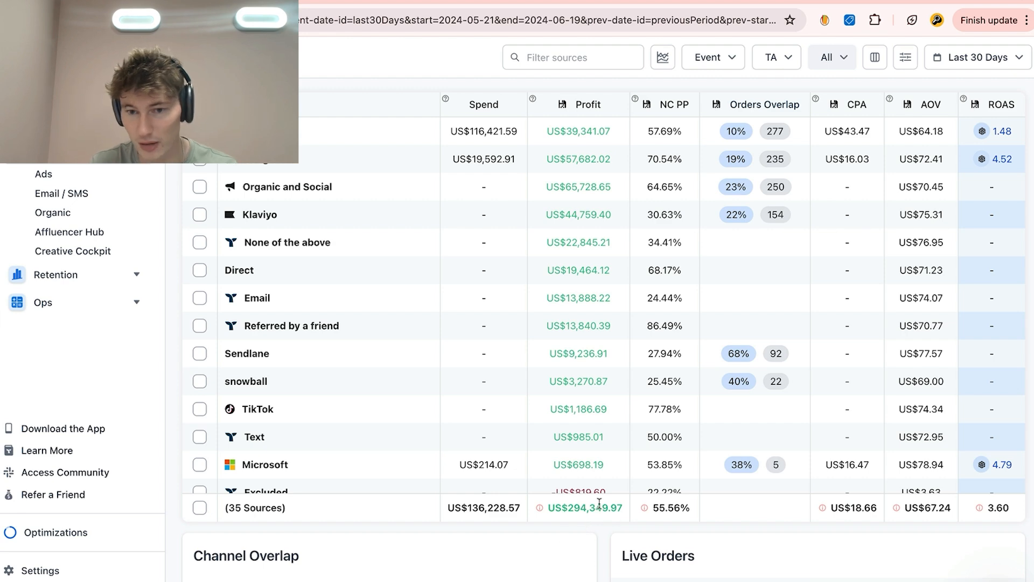
pyautogui.moveTo(599, 502)
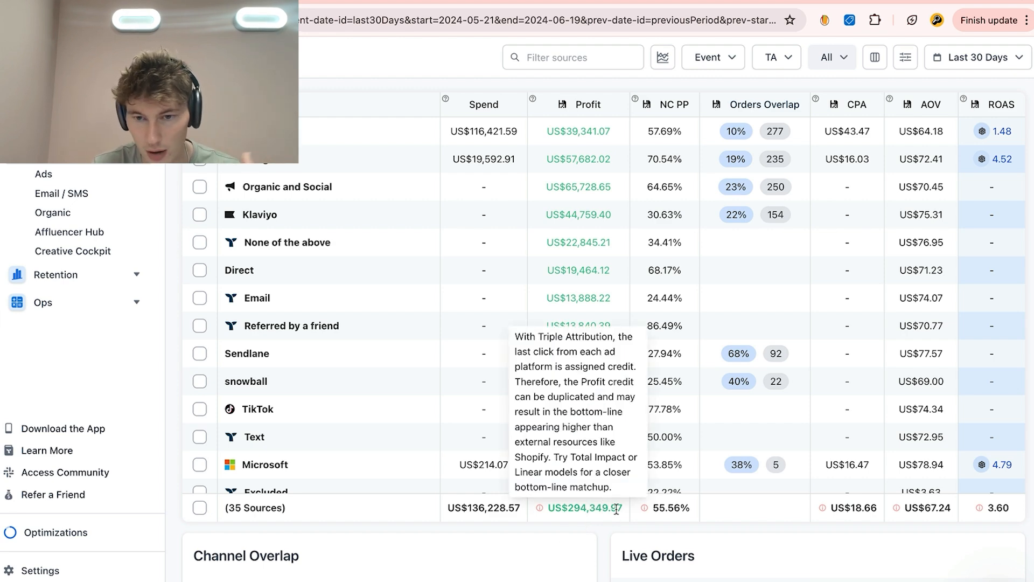
pyautogui.click(789, 69)
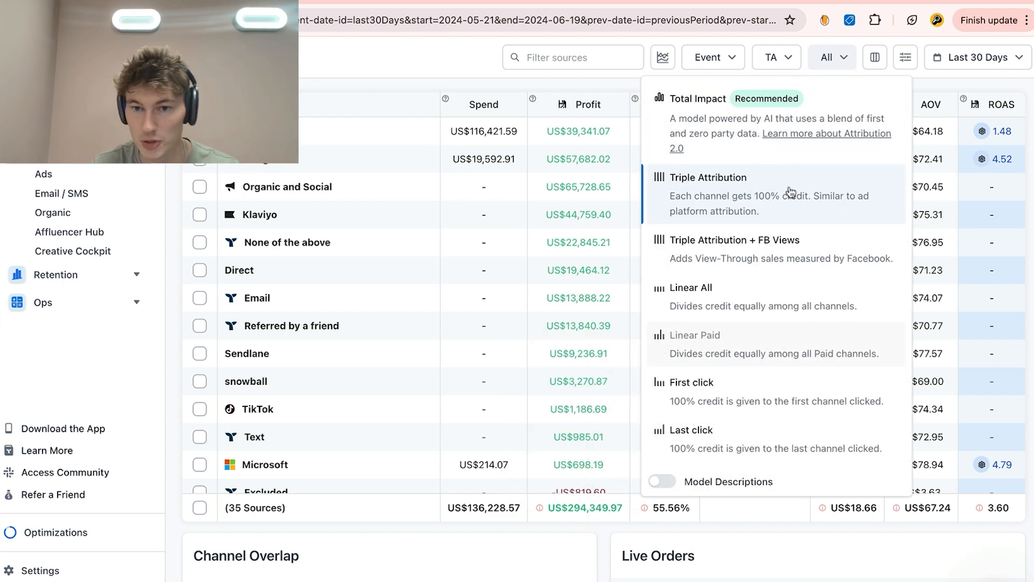
# - Review the attribution model descriptions and check the source table's Orders Overlap, CPA and AOV columns
pyautogui.click(788, 70)
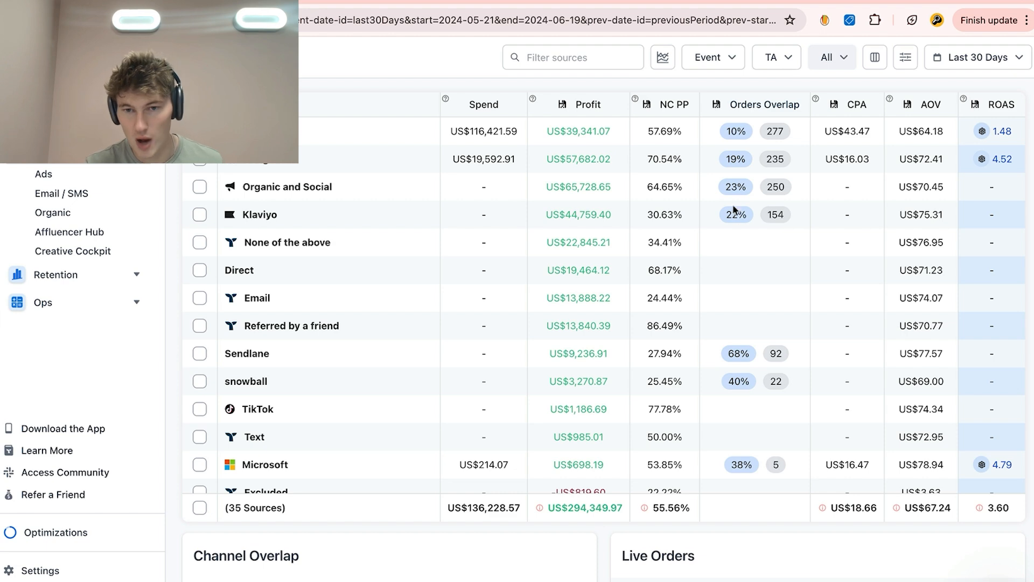
pyautogui.hscroll(5, 783, 268)
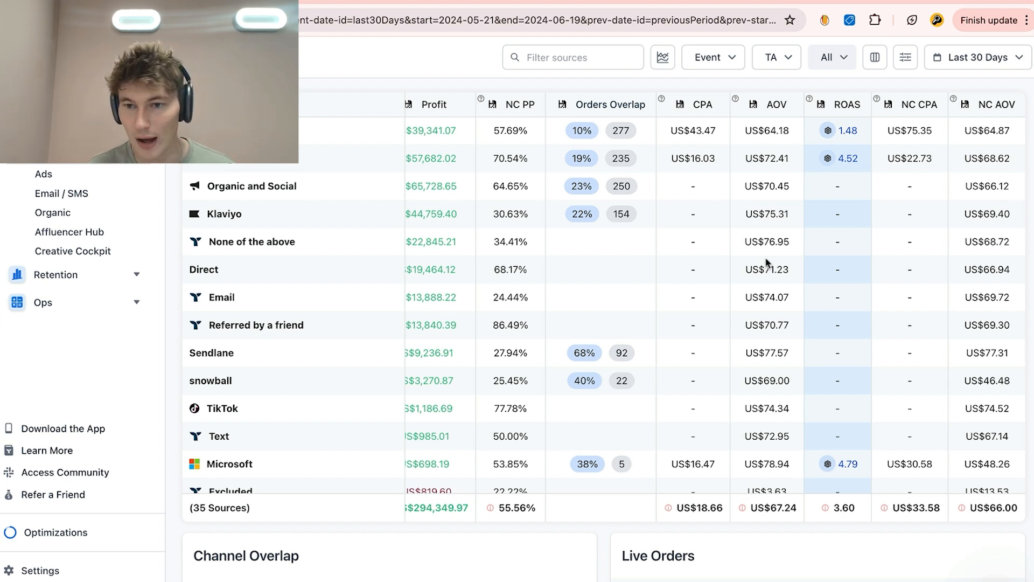
pyautogui.click(790, 63)
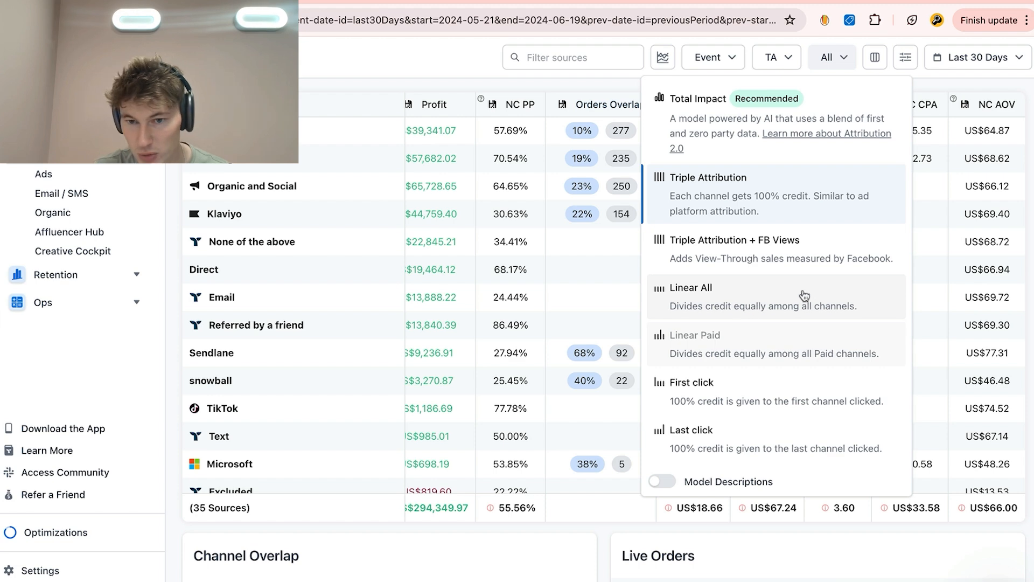
pyautogui.click(563, 300)
pyautogui.hscroll(-5, 560, 269)
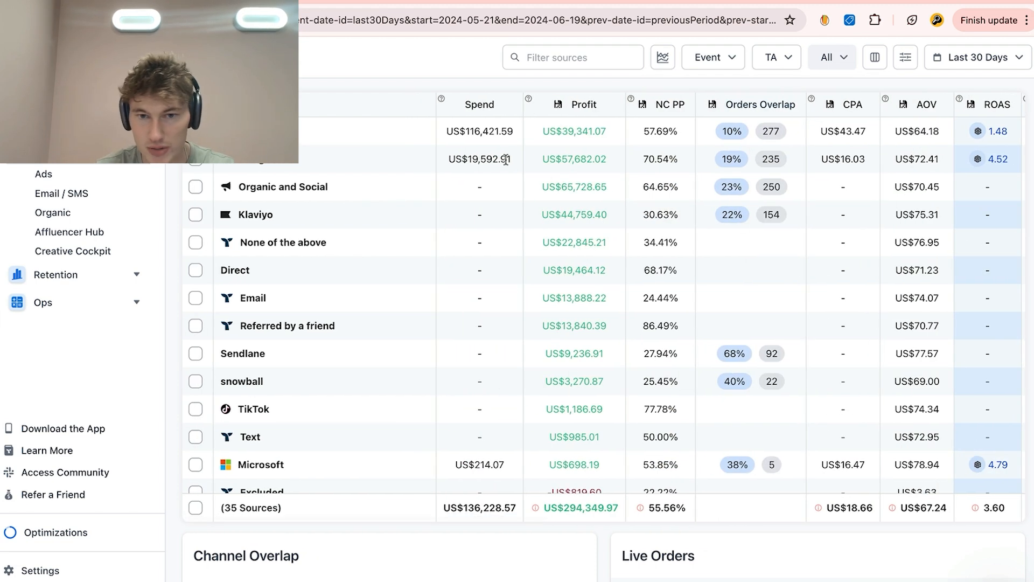
# - Compare Profit, Orders Overlap, CPA, ROAS and the new-customer columns across the traffic sources
pyautogui.hscroll(3, 496, 158)
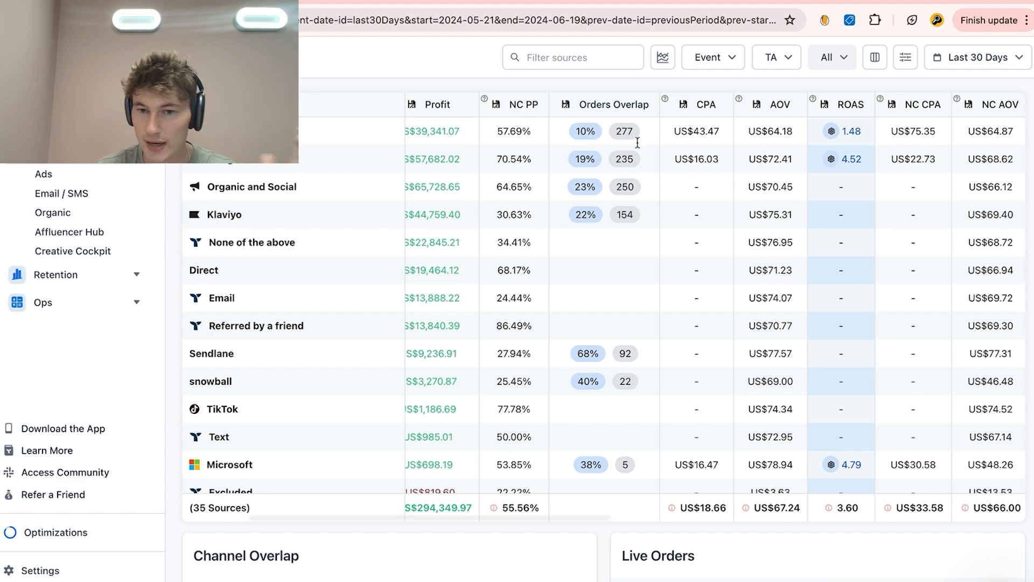
pyautogui.hscroll(3, 739, 160)
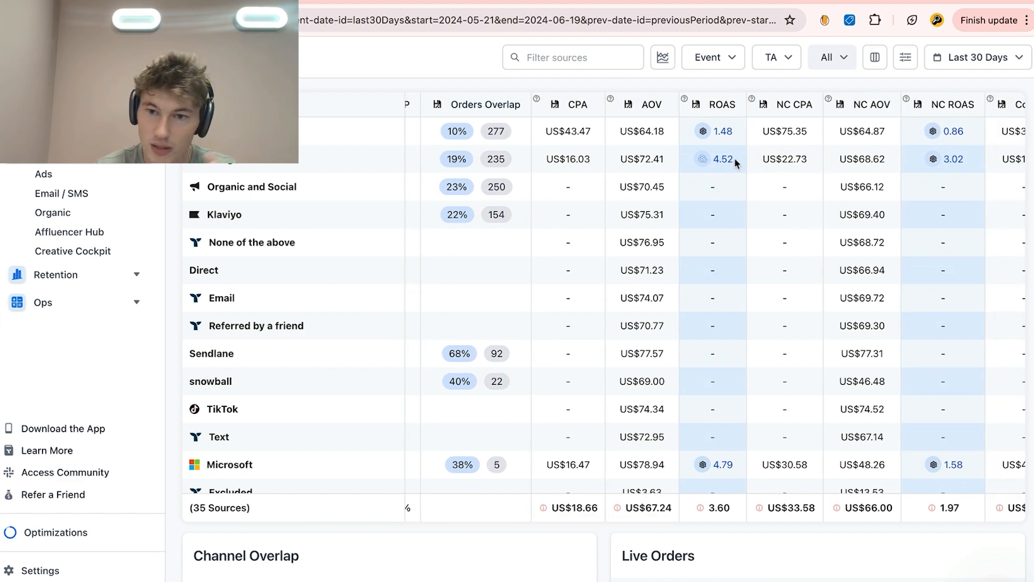
pyautogui.hscroll(2, 727, 162)
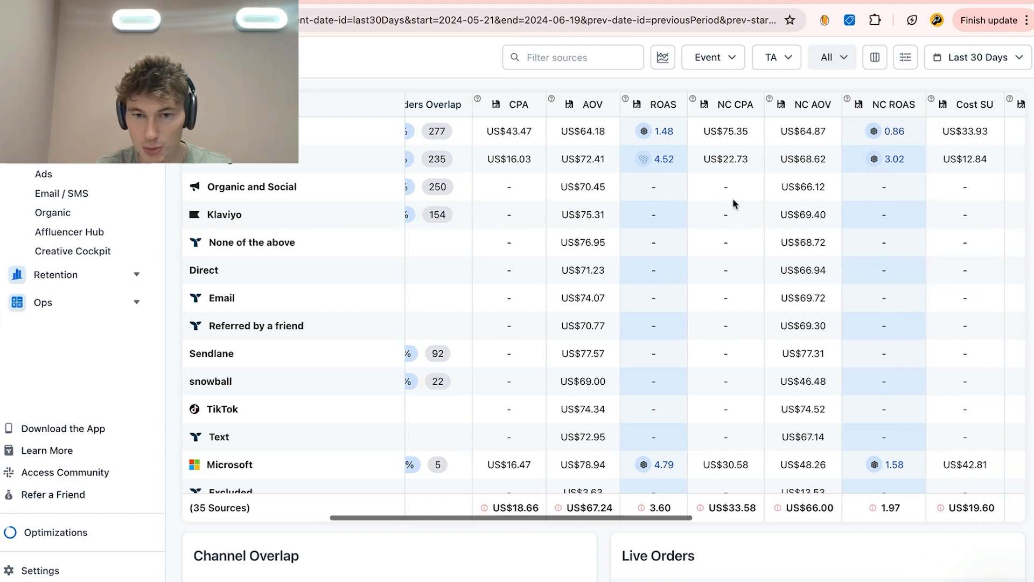
pyautogui.hscroll(-4, 728, 216)
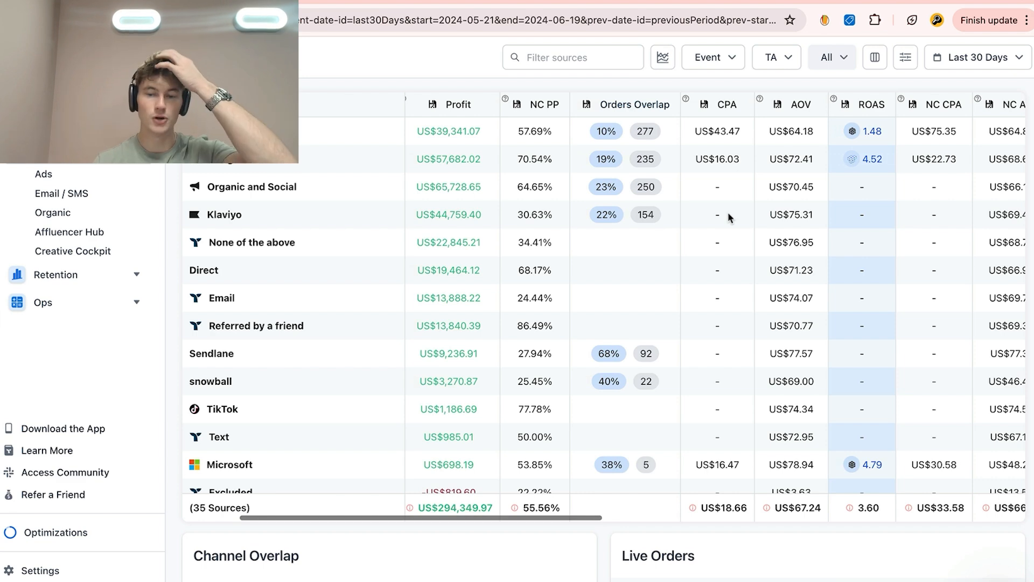
pyautogui.hscroll(-3, 728, 215)
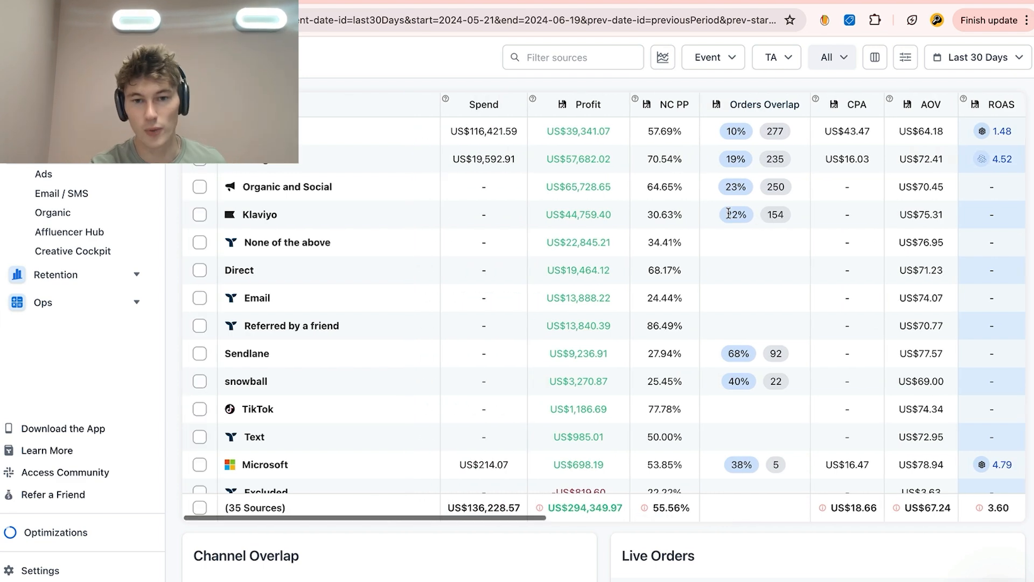
# - Examine the channel-reported CPA, CPM and ROAS beside Purchases and CV, highlighting the second source's channel-reported ROAS
pyautogui.hscroll(10, 786, 160)
pyautogui.hscroll(15, 786, 160)
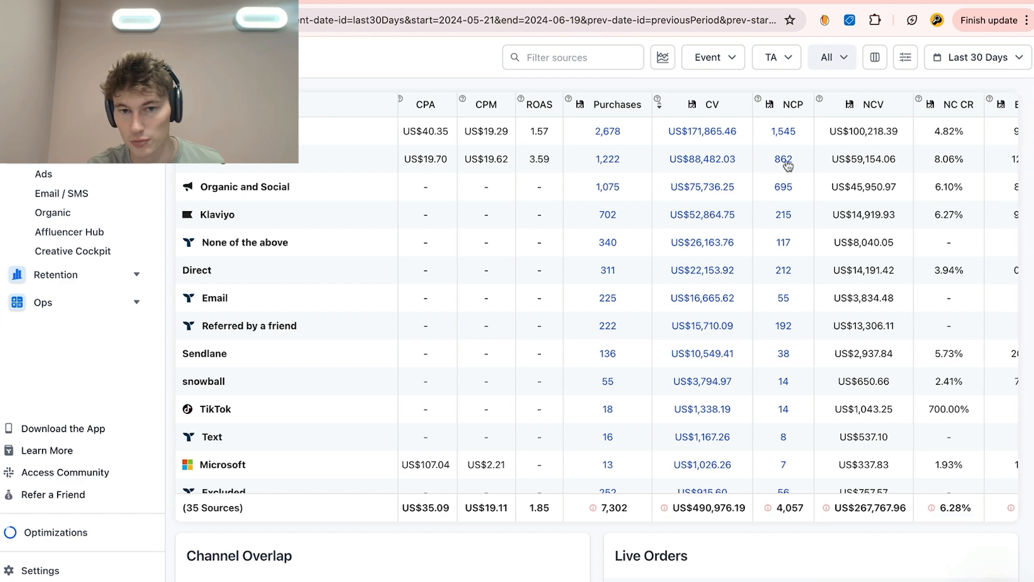
pyautogui.doubleClick(540, 157)
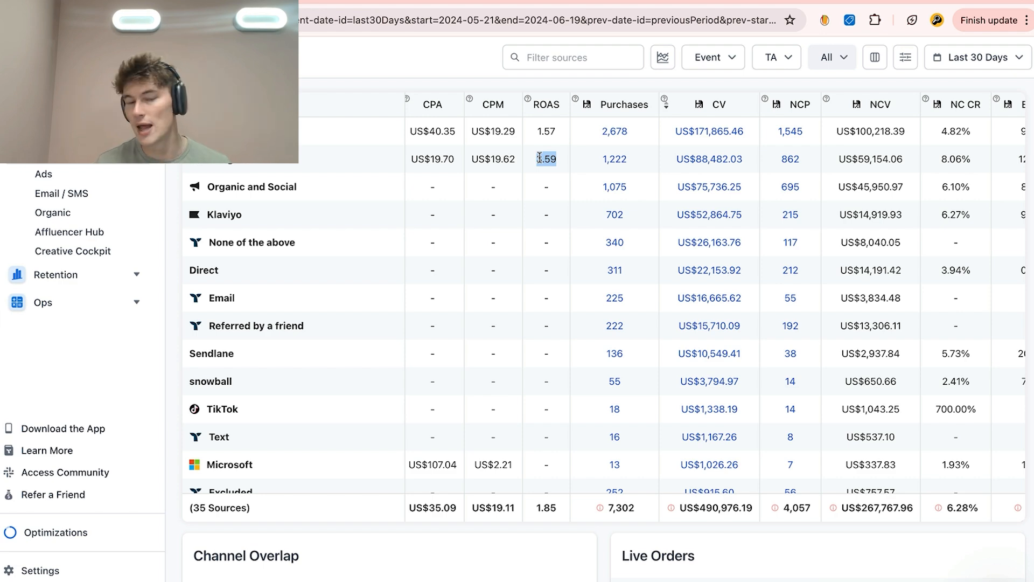
pyautogui.click(539, 159)
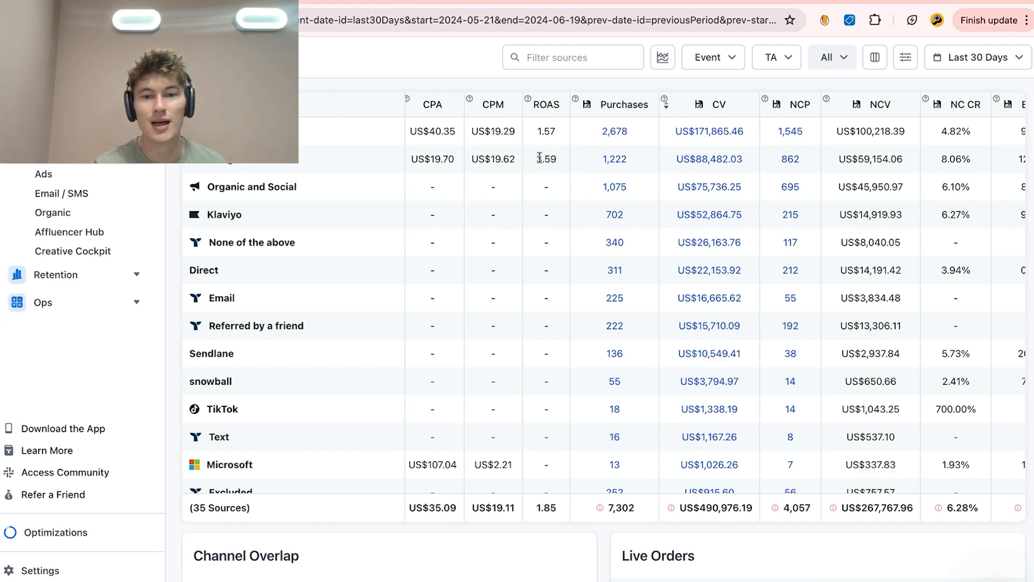
# - Compare the second source's ROAS, NC ROAS and NC AOV with its channel-reported CPA and ROAS
pyautogui.hscroll(-7, 539, 159)
pyautogui.hscroll(-5, 539, 160)
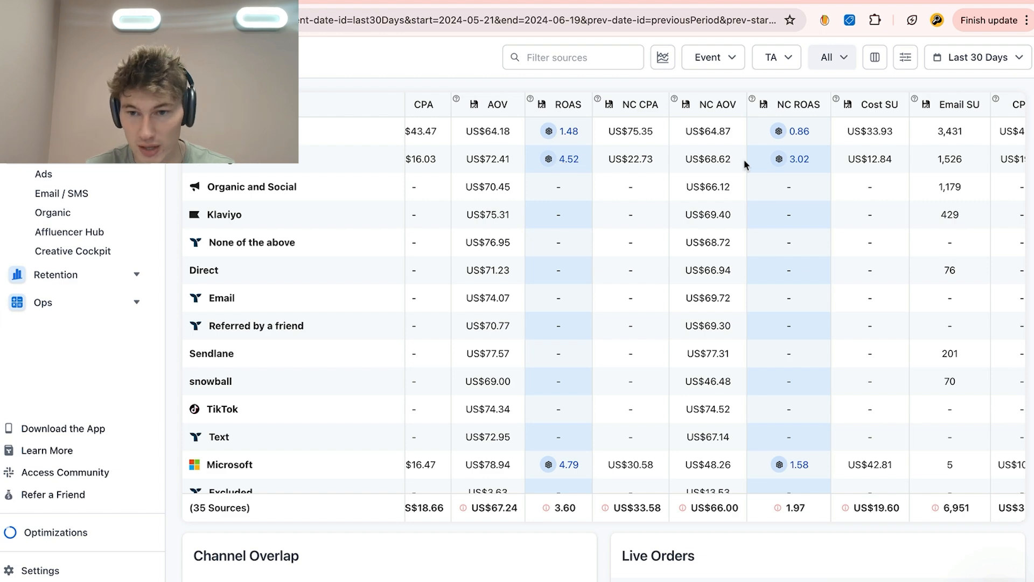
pyautogui.hscroll(5, 641, 150)
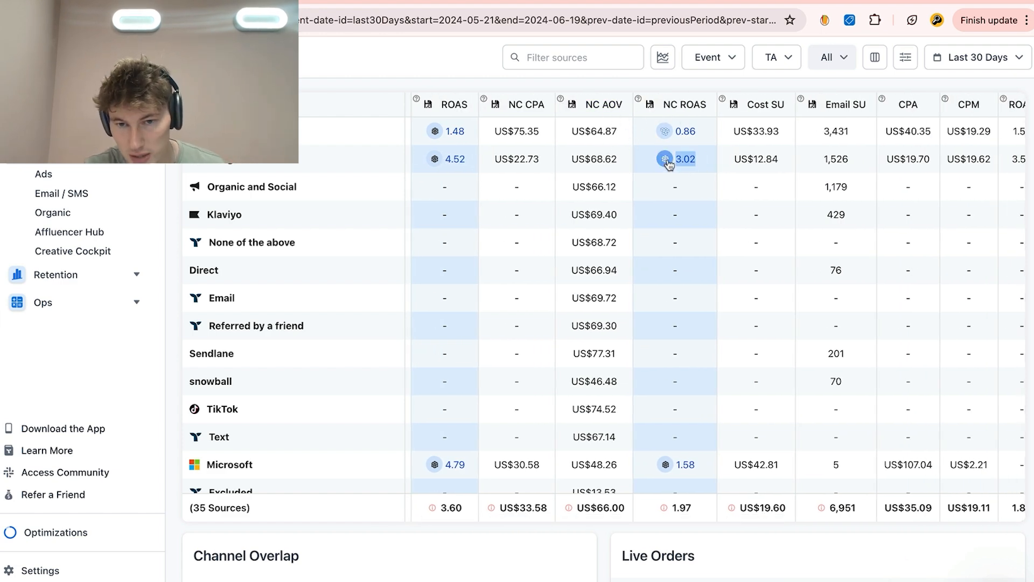
pyautogui.tripleClick(617, 160)
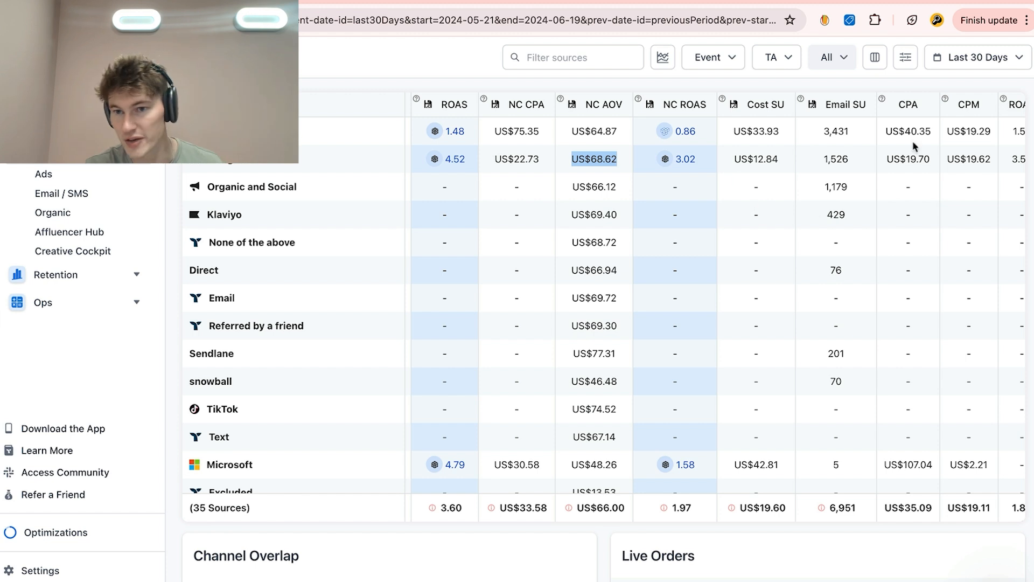
pyautogui.click(761, 201)
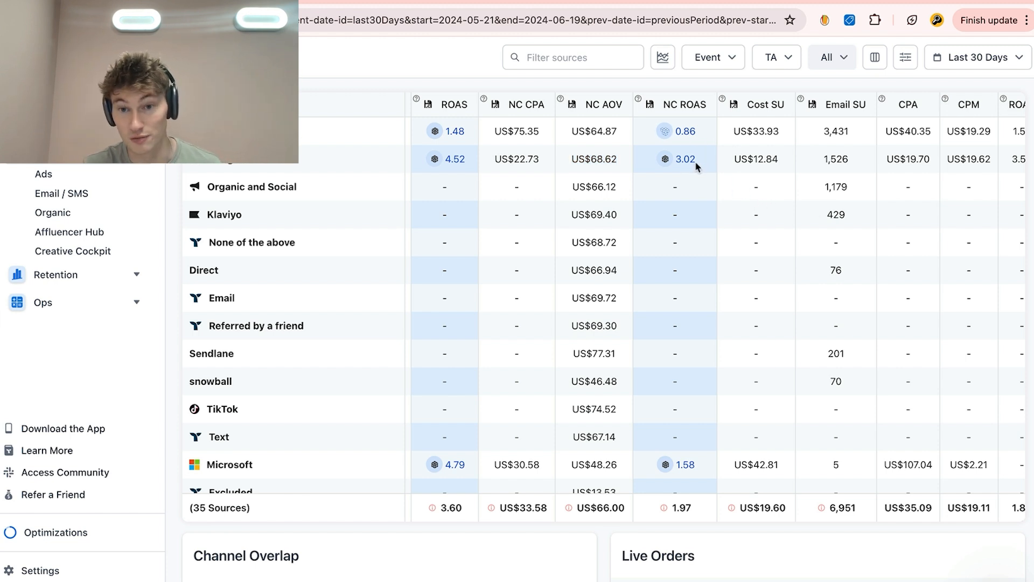
# - Switch the source table's attribution model to Linear All and check the second source's ROAS
pyautogui.click(792, 60)
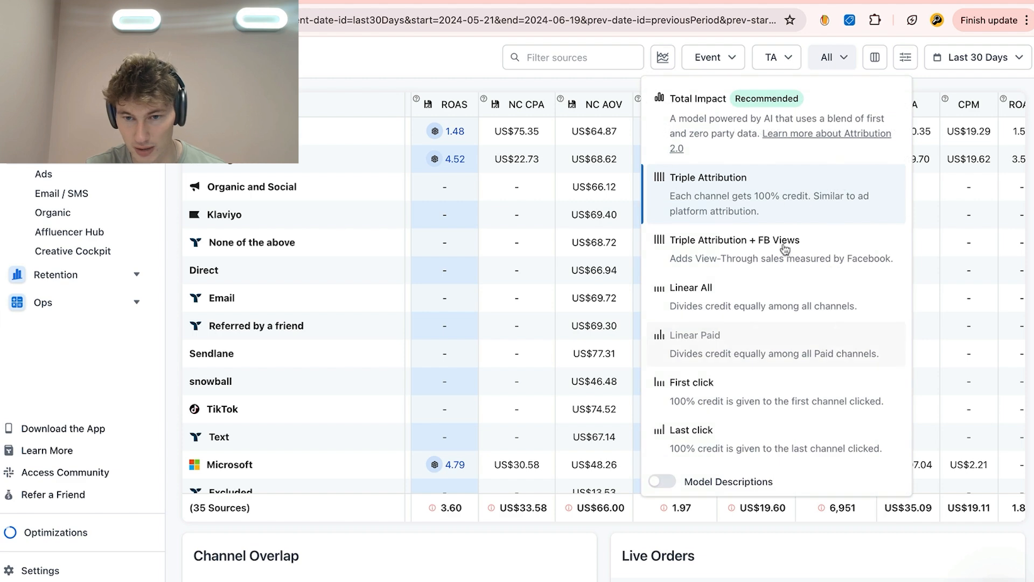
pyautogui.click(779, 282)
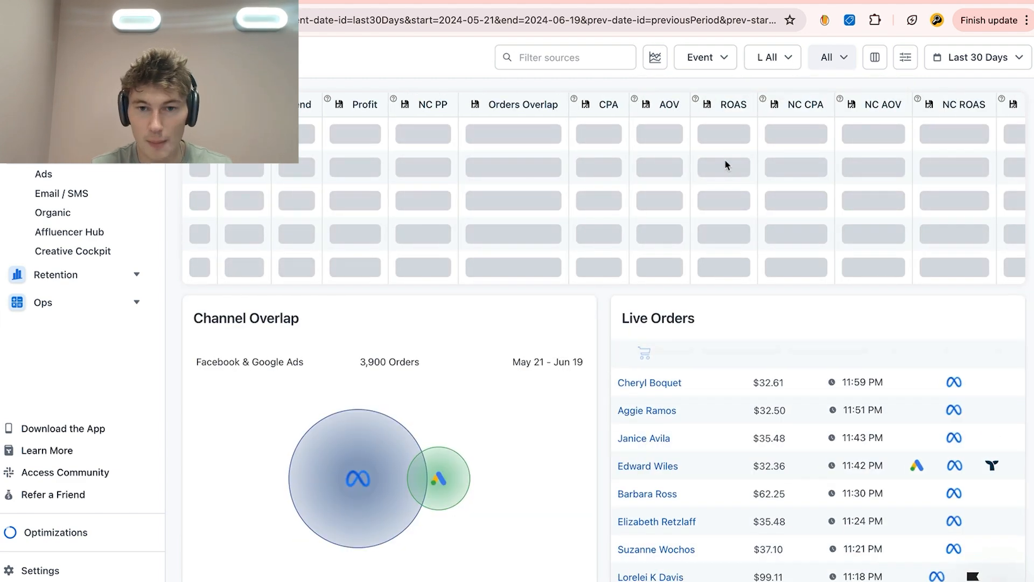
pyautogui.hscroll(5, 707, 167)
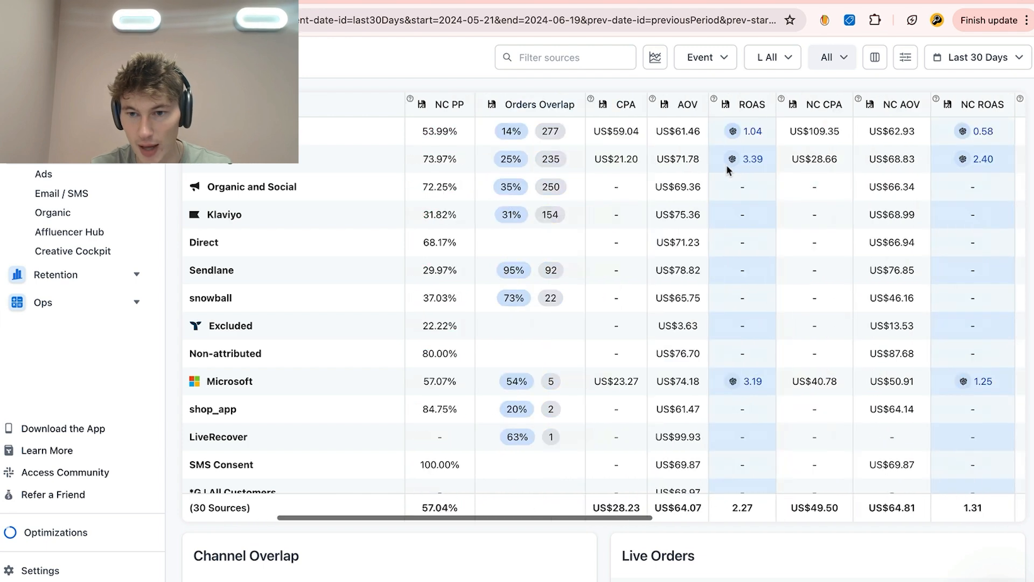
pyautogui.hscroll(3, 697, 169)
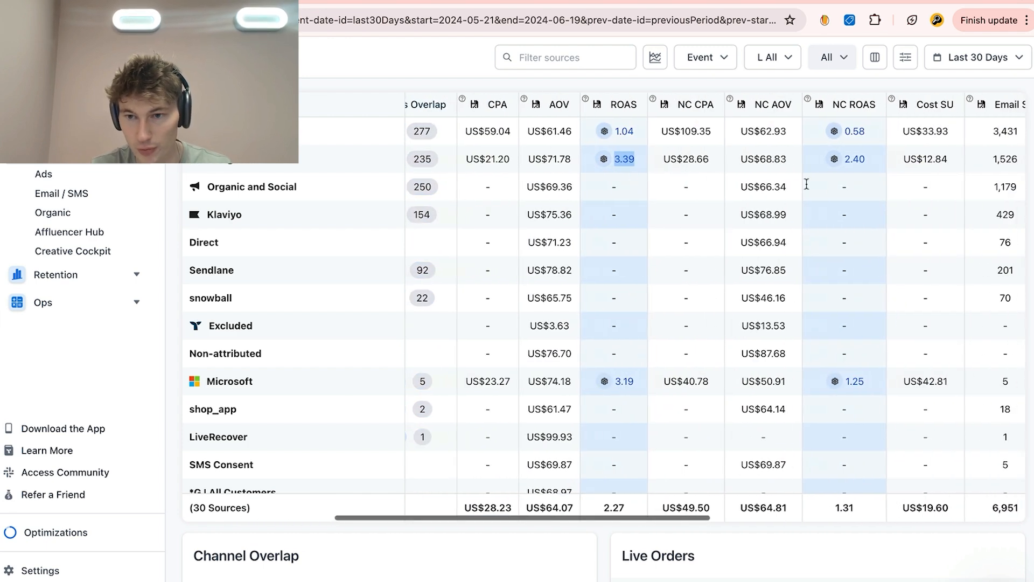
# - Highlight the second source's NC ROAS under Linear All and examine the sign-up, channel-reported, Purchases and NCP columns
pyautogui.doubleClick(864, 160)
pyautogui.hscroll(2, 781, 162)
pyautogui.hscroll(8, 746, 160)
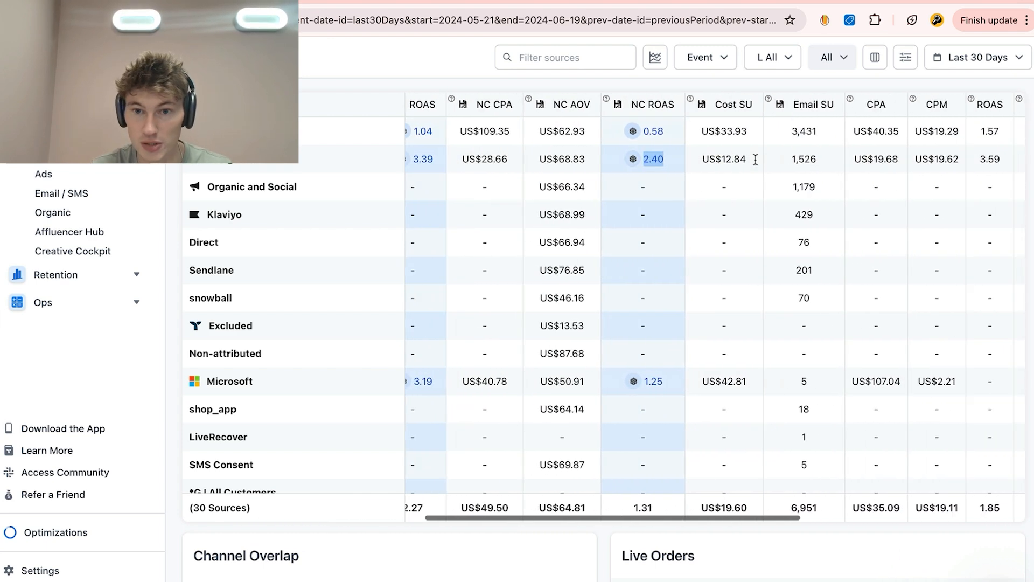
pyautogui.hscroll(6, 754, 159)
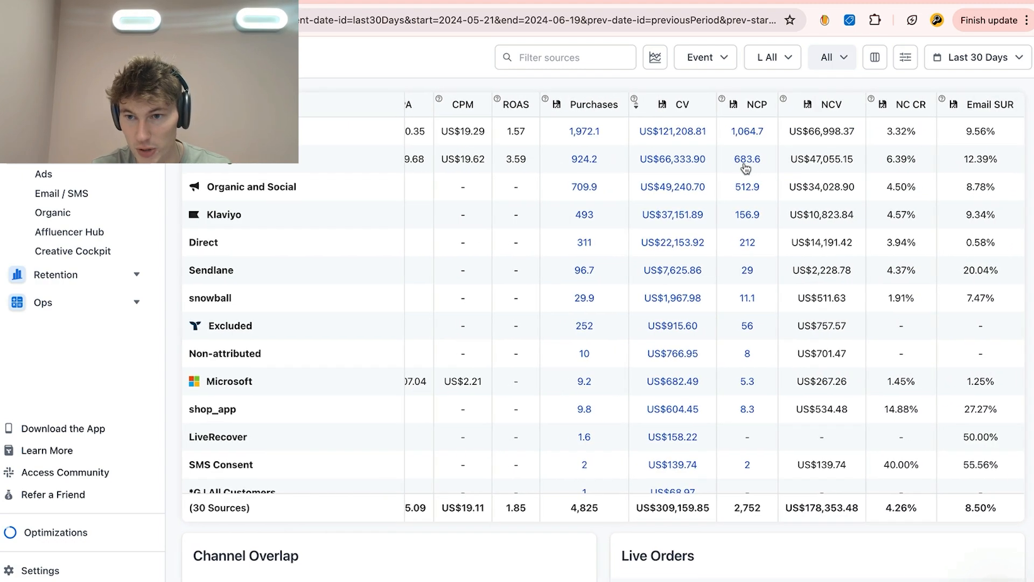
# - Check the Spend, Profit and Orders Overlap columns for the leading sources under Linear All
pyautogui.hscroll(-15, 751, 164)
pyautogui.moveTo(747, 167)
pyautogui.hscroll(2, 746, 165)
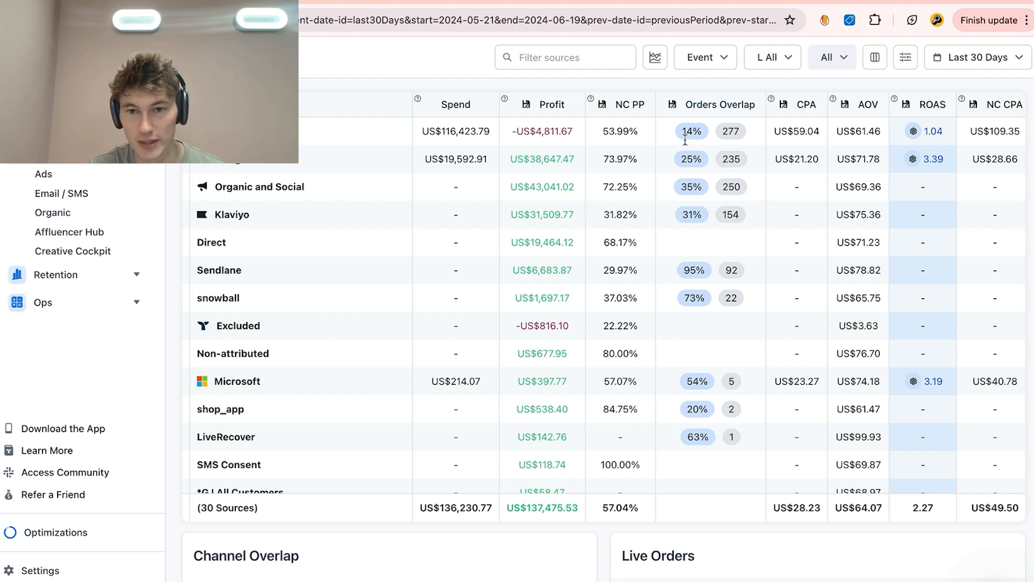
pyautogui.moveTo(719, 129)
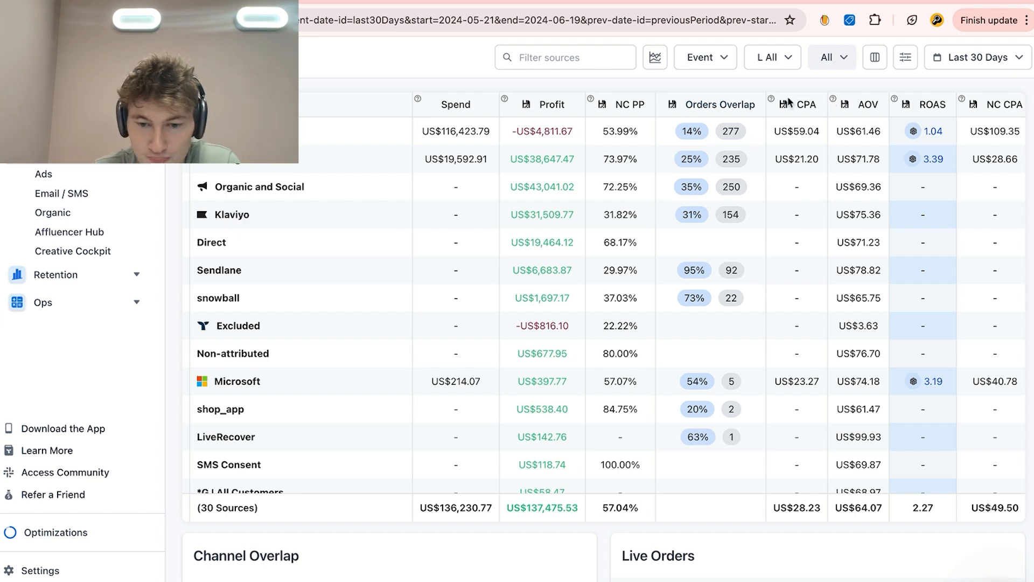
# - Scan the sources under Linear All and read the table's totals for Profit, NC PP, CPA and ROAS
pyautogui.scroll(-6, 823, 388)
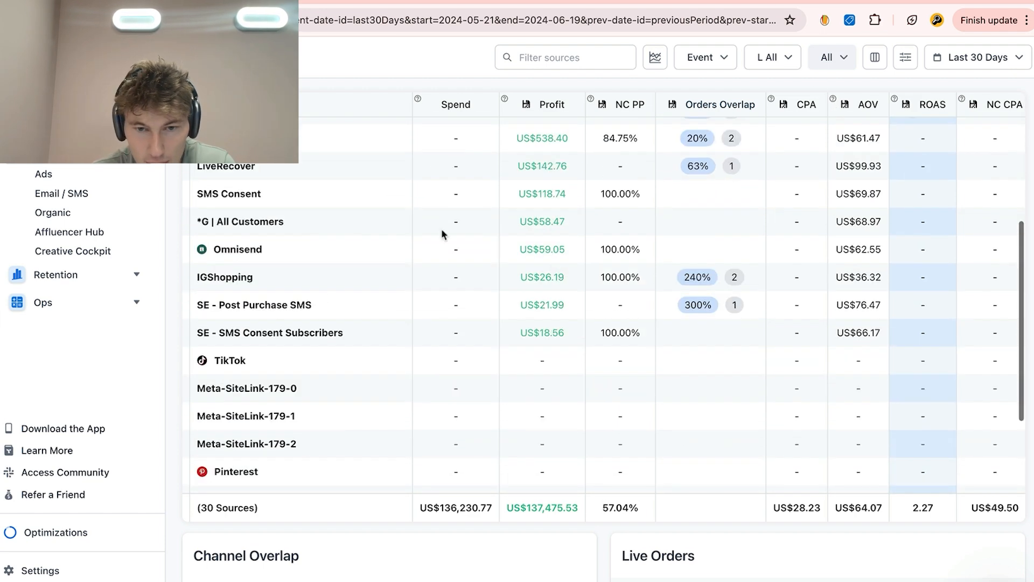
pyautogui.scroll(8, 439, 304)
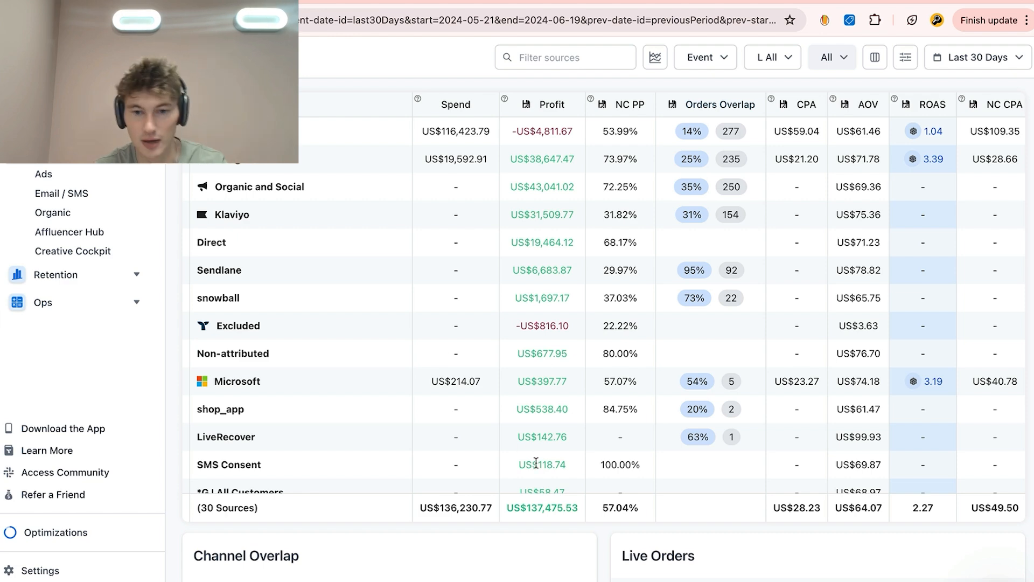
pyautogui.scroll(-1, 609, 518)
pyautogui.scroll(1, 619, 512)
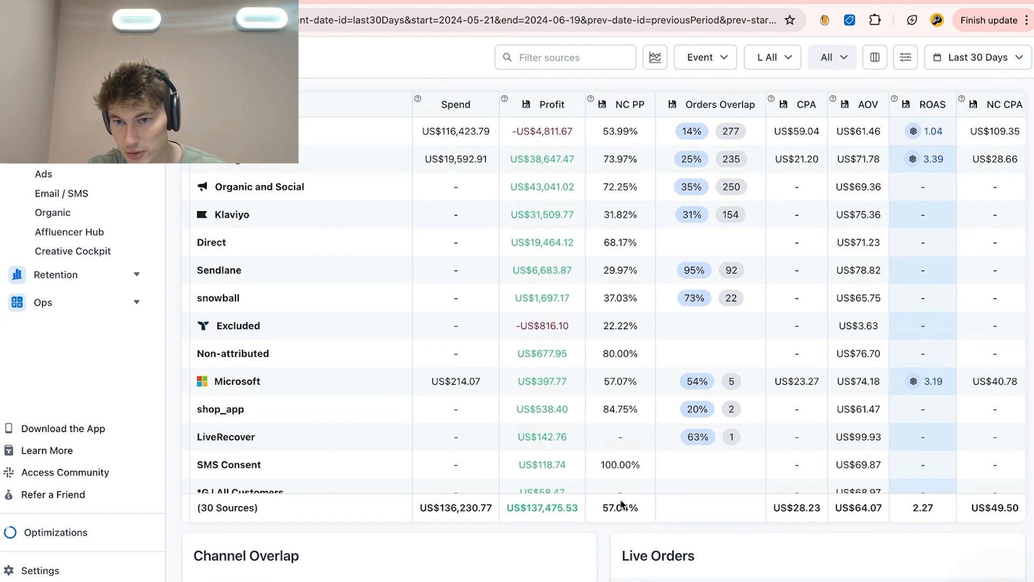
pyautogui.hscroll(5, 873, 401)
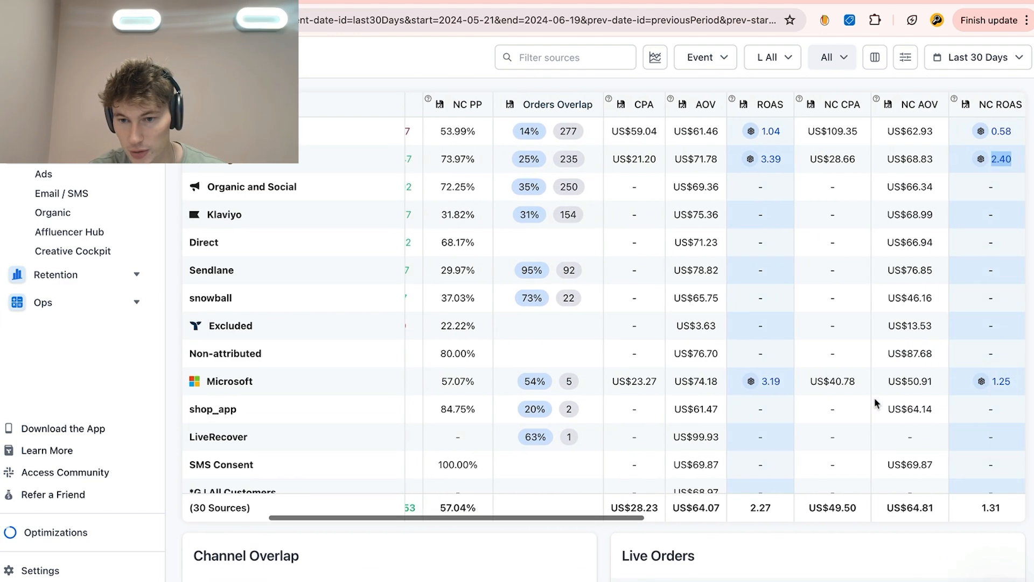
# - Inspect Facebook's orders in the Channel Overlap diagram and check the source table's Purchases and CV columns
pyautogui.scroll(-5, 762, 469)
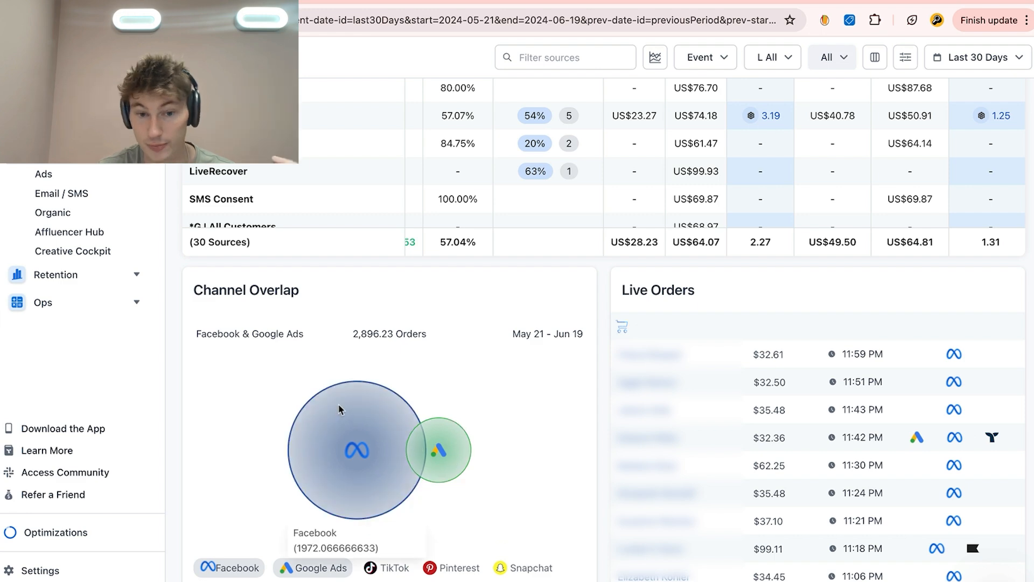
pyautogui.scroll(5, 482, 412)
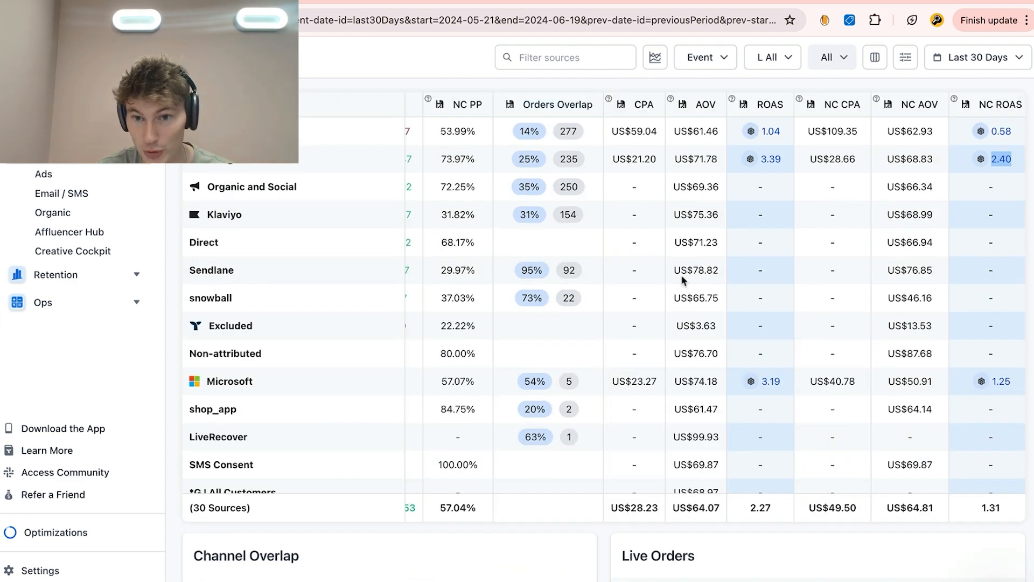
pyautogui.hscroll(8, 691, 254)
pyautogui.hscroll(10, 691, 254)
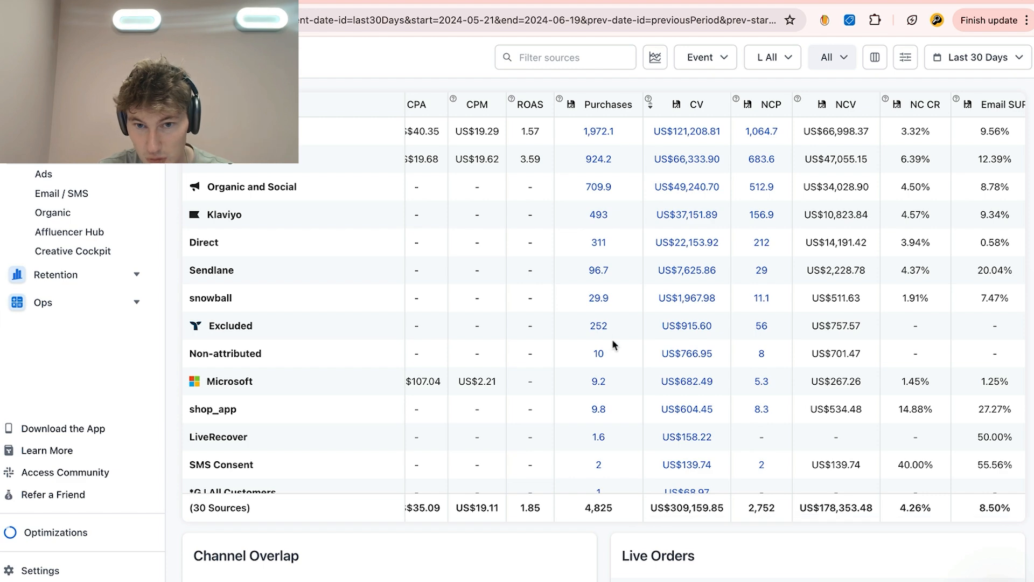
# - Review the lowest-volume sources' Purchases and browse the channels credited to each order in Live Orders
pyautogui.scroll(-10, 593, 404)
pyautogui.scroll(-2, 599, 482)
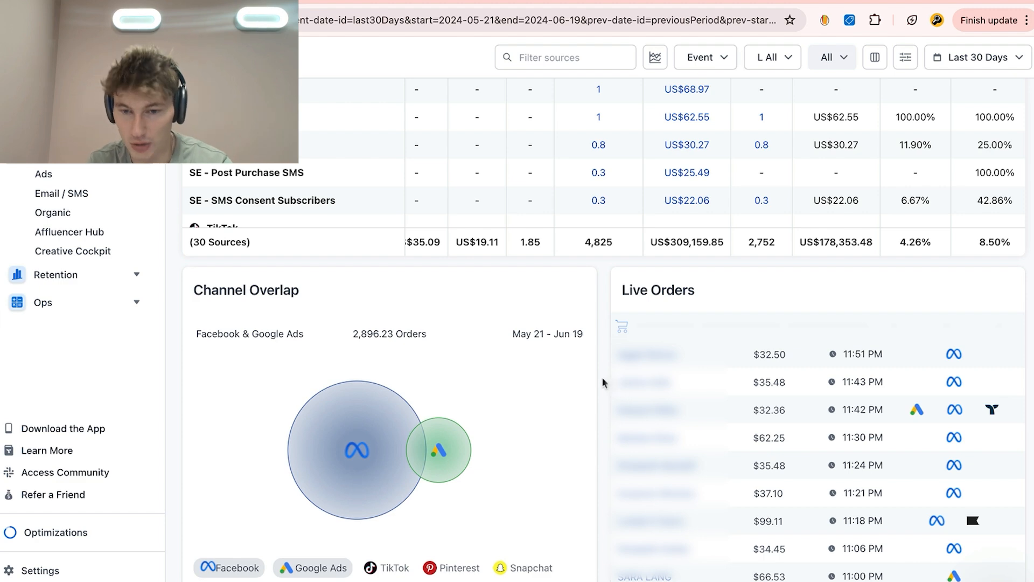
pyautogui.scroll(1, 698, 447)
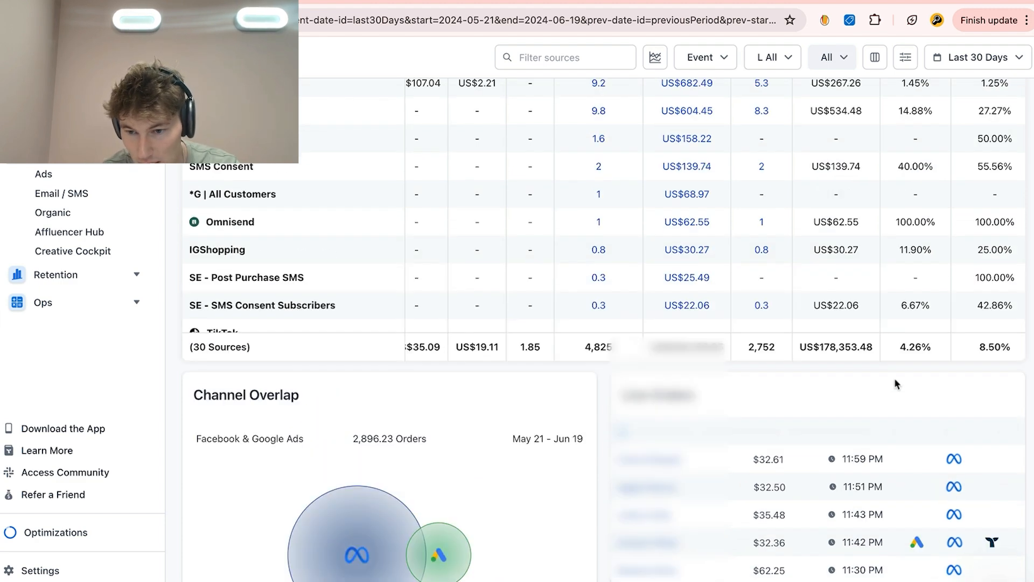
pyautogui.scroll(-1, 894, 377)
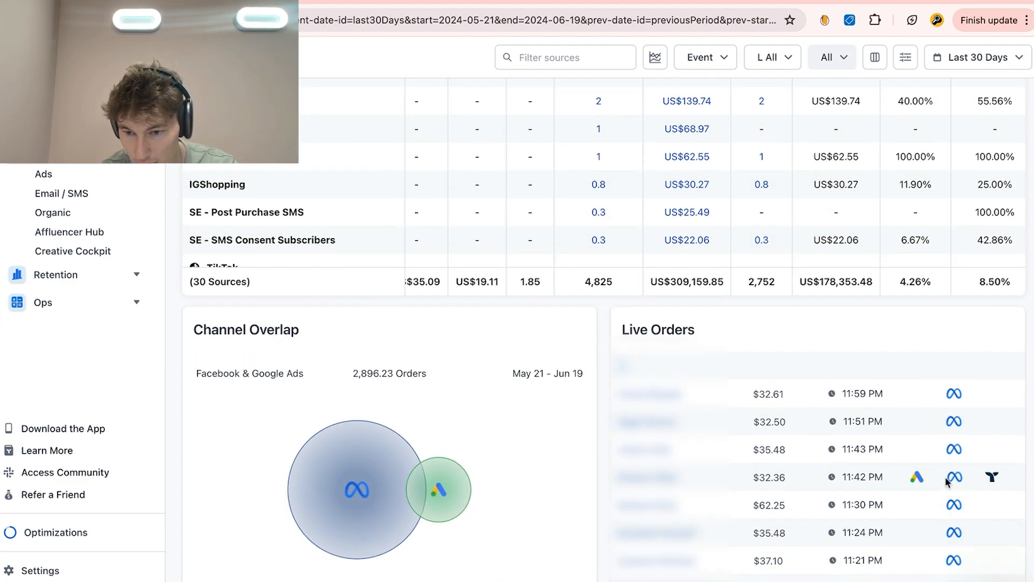
pyautogui.scroll(-1, 893, 477)
pyautogui.scroll(-5, 911, 484)
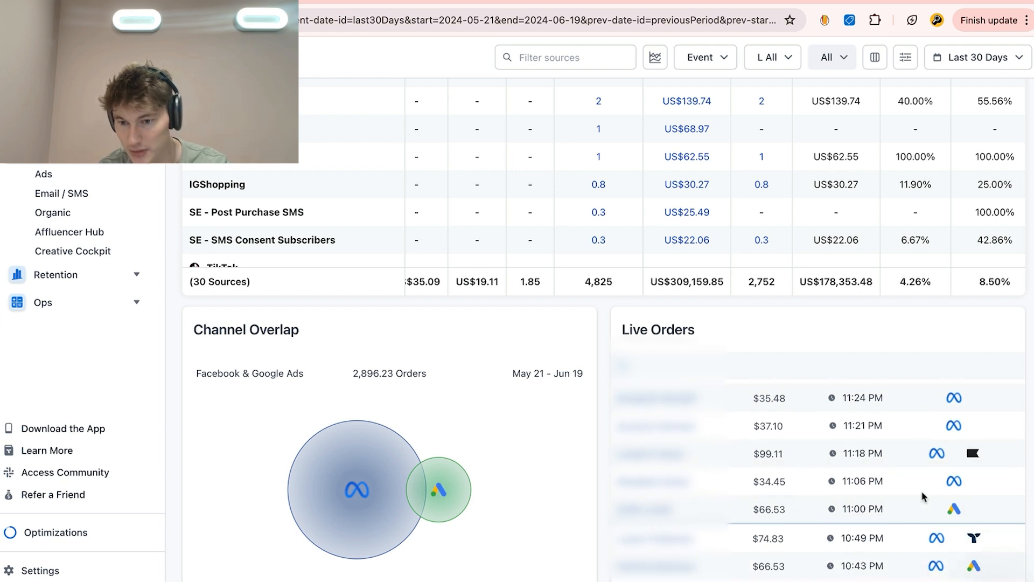
# - Compare the channels credited to each order in Live Orders and return to the top of the source table
pyautogui.scroll(-8, 802, 492)
pyautogui.scroll(-5, 803, 491)
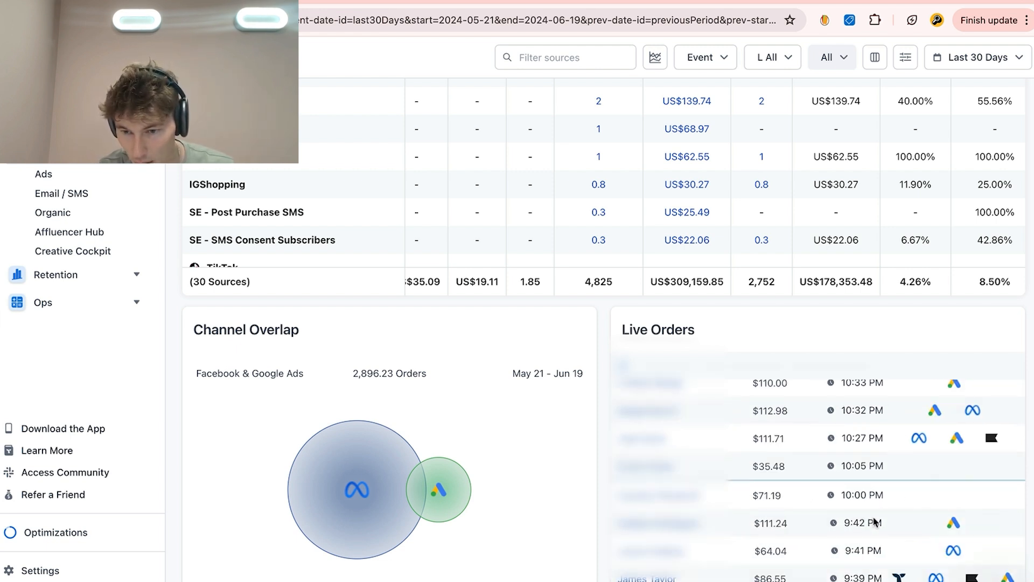
pyautogui.scroll(4, 920, 415)
pyautogui.scroll(-1, 948, 474)
pyautogui.scroll(-3, 963, 483)
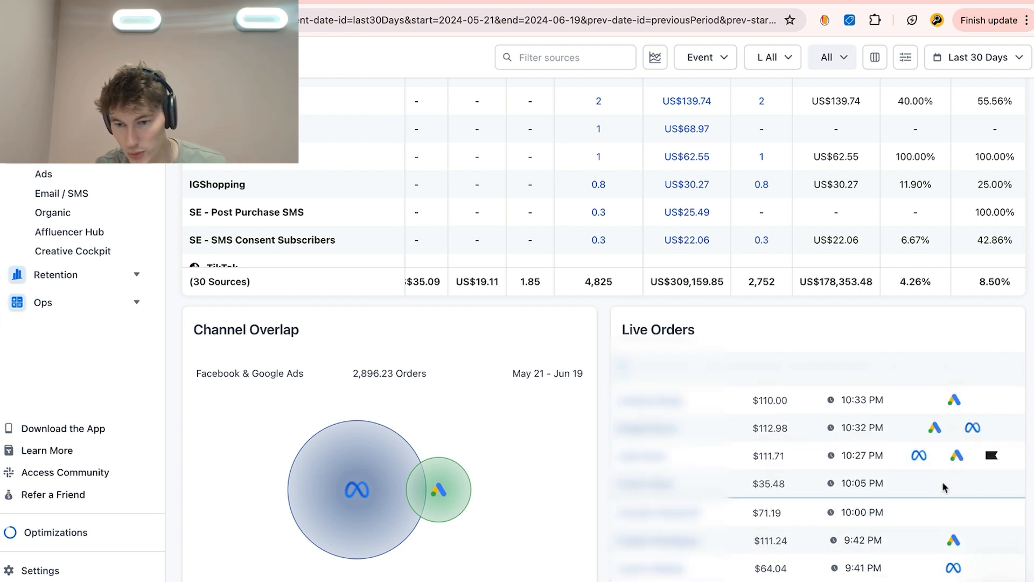
pyautogui.scroll(-5, 951, 474)
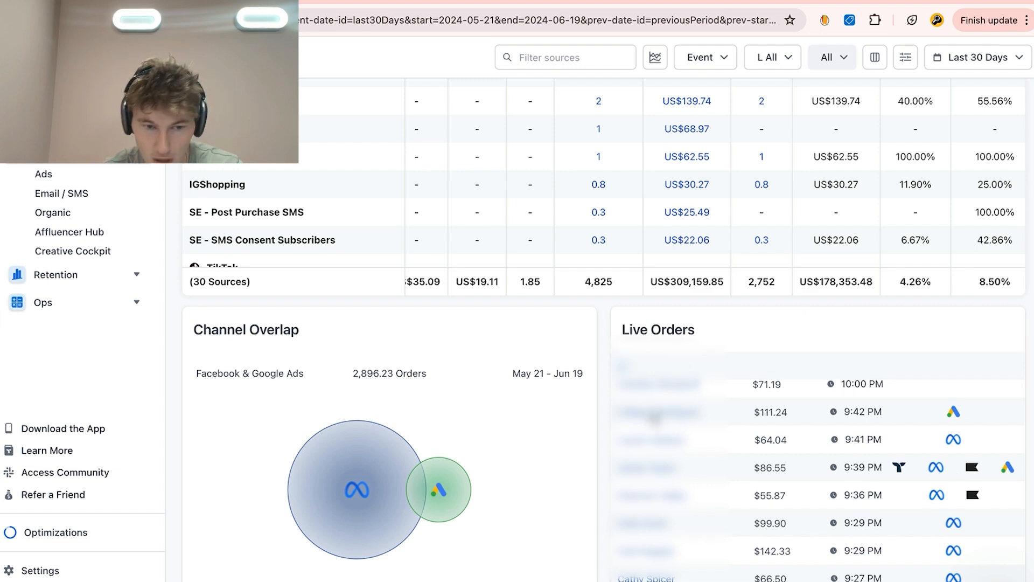
pyautogui.scroll(5, 808, 463)
pyautogui.scroll(8, 548, 360)
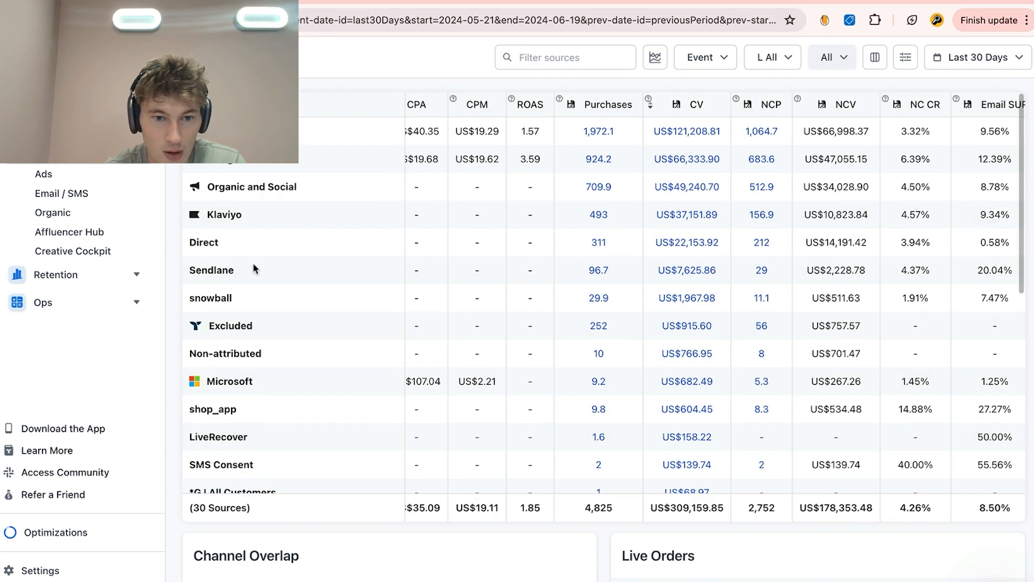
# - Open the Pixel Ads report for Google Ads, look through the available ad channels and sort the campaigns by highest Spend
pyautogui.click(74, 176)
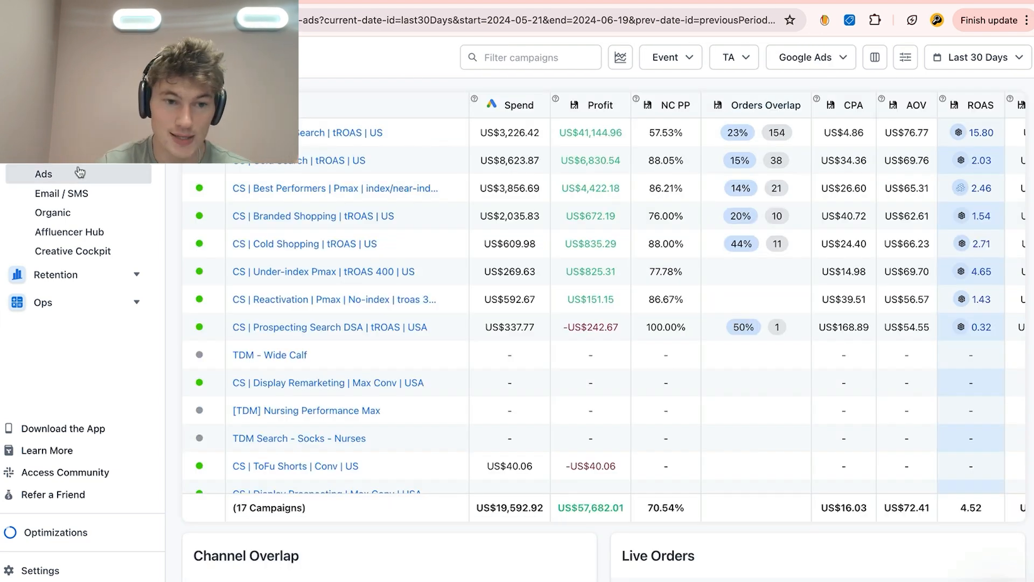
pyautogui.click(829, 56)
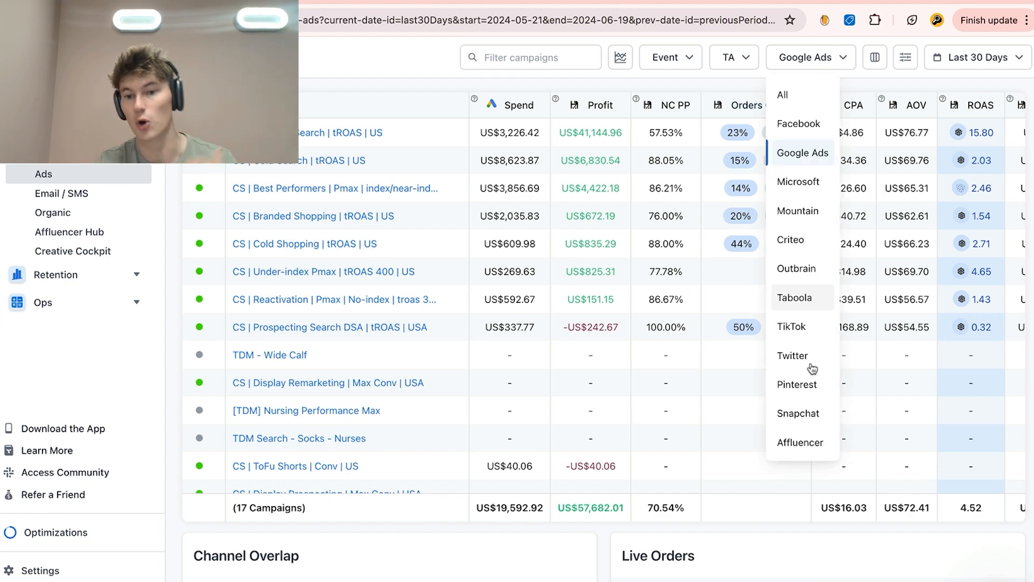
pyautogui.rightClick(824, 58)
pyautogui.click(725, 83)
pyautogui.click(726, 86)
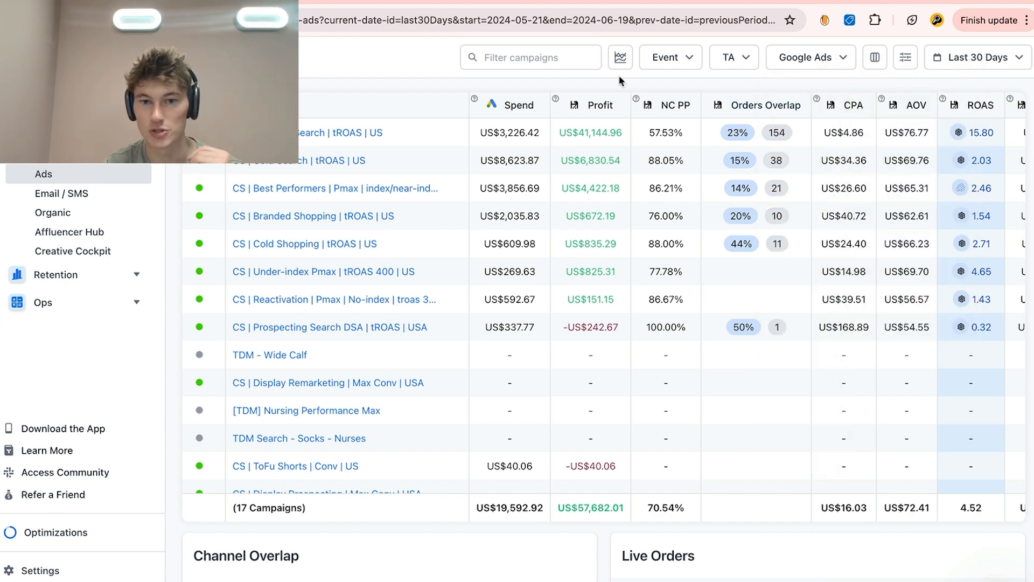
pyautogui.click(522, 109)
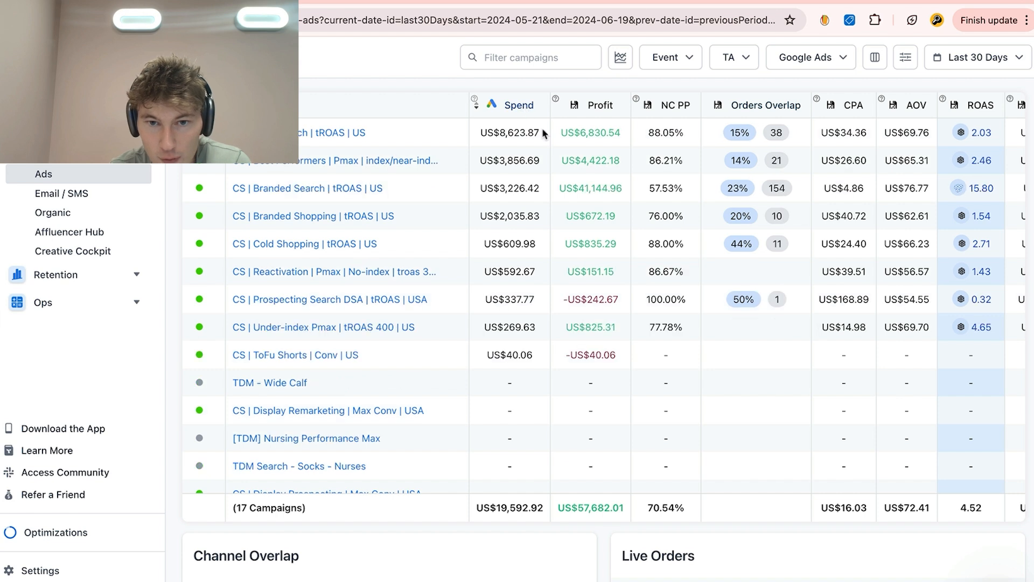
# - Review the Spend of the four highest-spending Google Ads campaigns, from Cold Search to Branded Shopping
pyautogui.moveTo(541, 134); pyautogui.dragTo(480, 129)
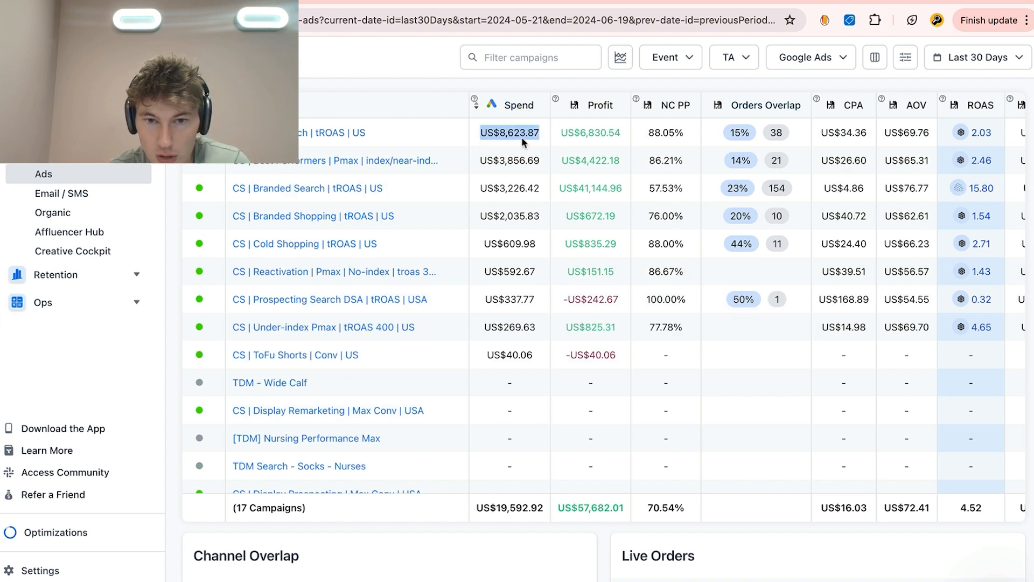
pyautogui.moveTo(533, 161); pyautogui.dragTo(464, 160)
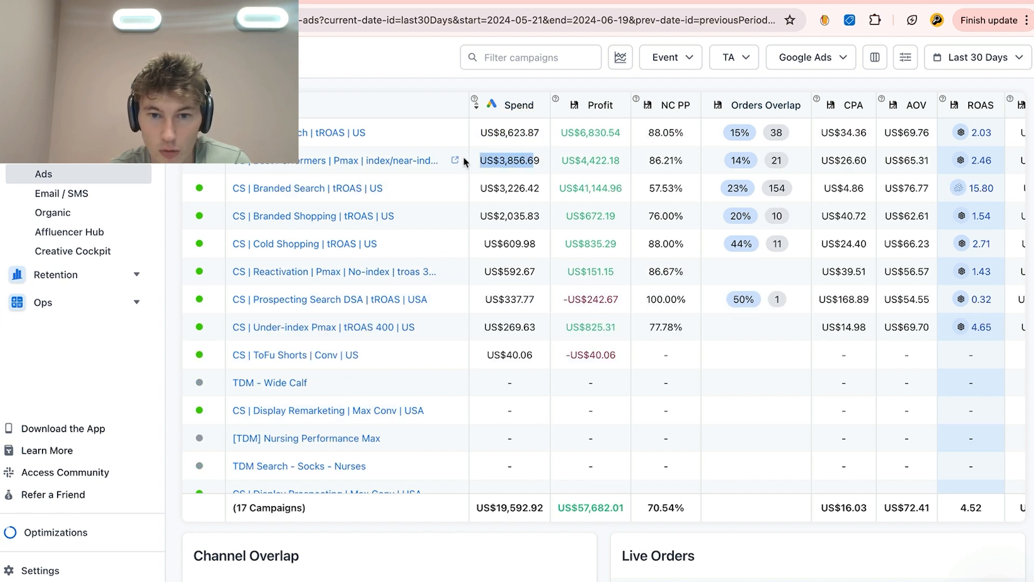
pyautogui.click(524, 161)
pyautogui.moveTo(539, 189); pyautogui.dragTo(484, 181)
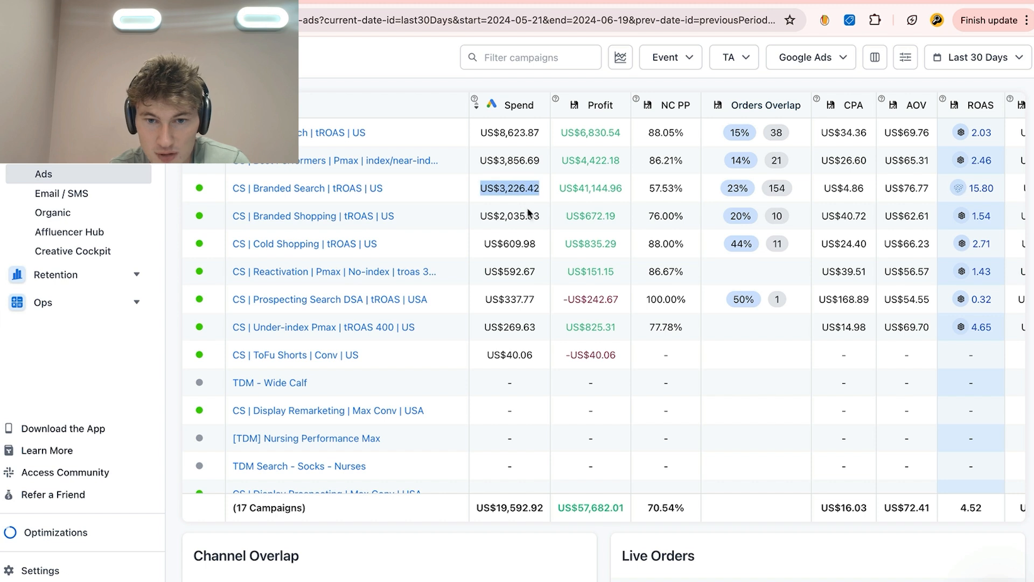
pyautogui.moveTo(539, 215); pyautogui.dragTo(484, 210)
pyautogui.click(559, 187)
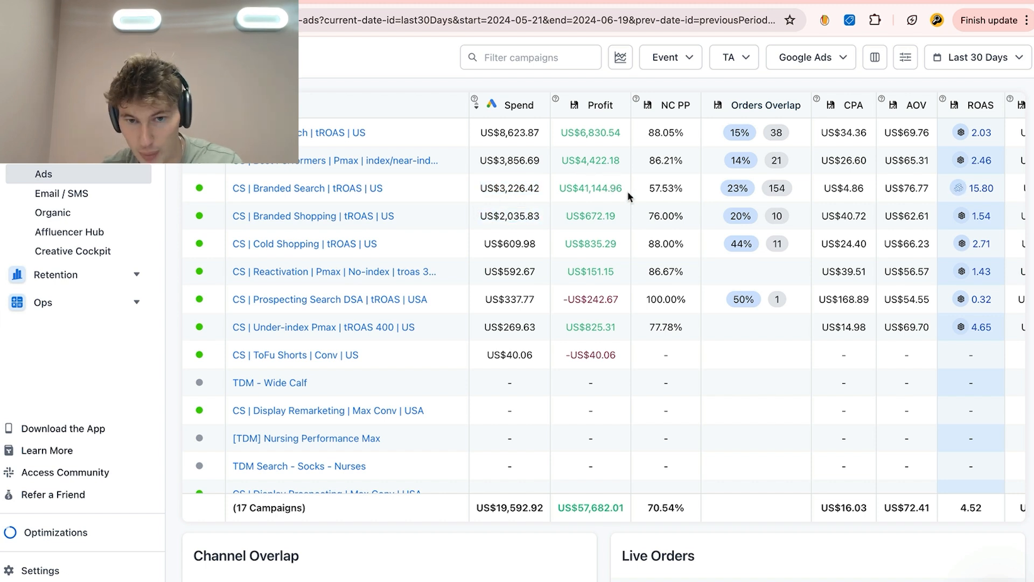
# - Compare the Spend of Branded Search with the Cold Shopping, Reactivation, Prospecting Search DSA and Under-index Pmax campaigns
pyautogui.moveTo(540, 190); pyautogui.dragTo(494, 182)
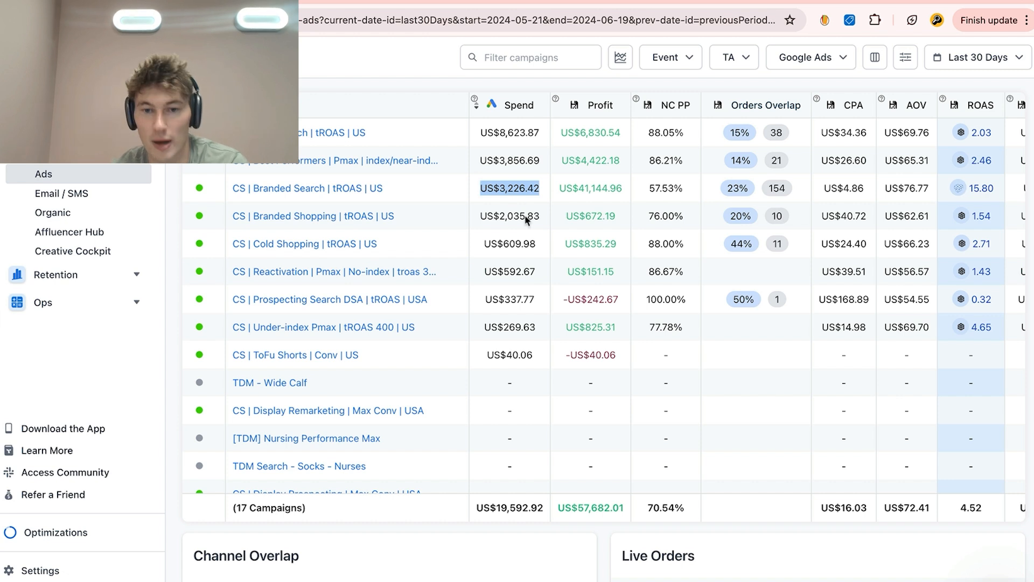
pyautogui.moveTo(537, 247); pyautogui.dragTo(487, 240)
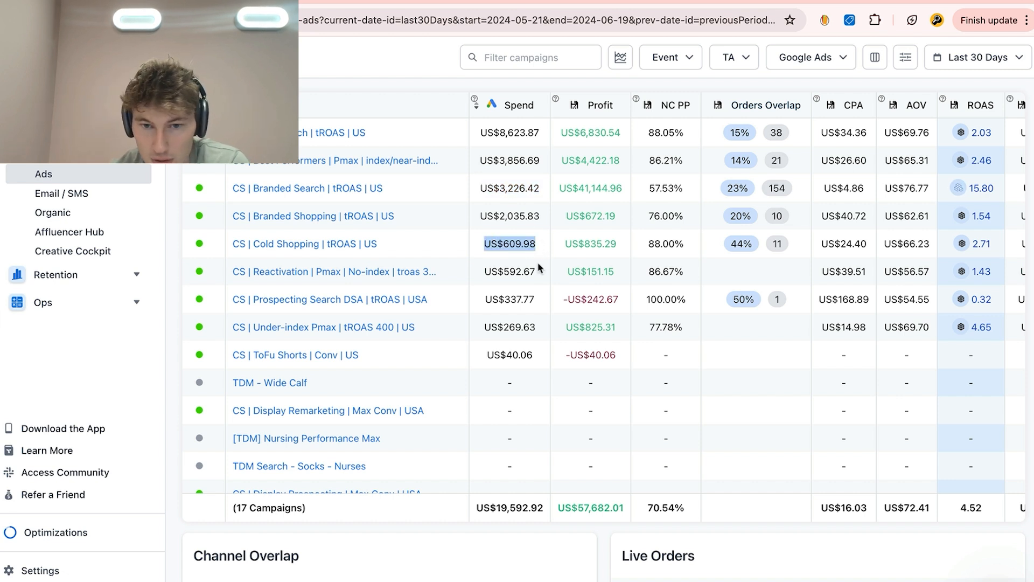
pyautogui.moveTo(537, 269); pyautogui.dragTo(483, 264)
pyautogui.moveTo(516, 295); pyautogui.dragTo(483, 293)
pyautogui.click(473, 291)
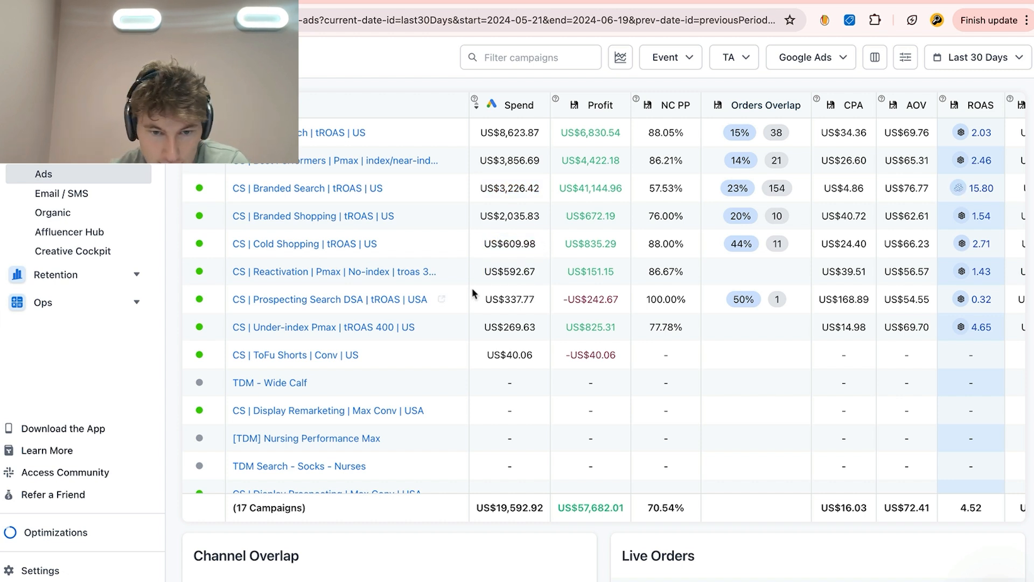
pyautogui.doubleClick(529, 321)
pyautogui.click(522, 299)
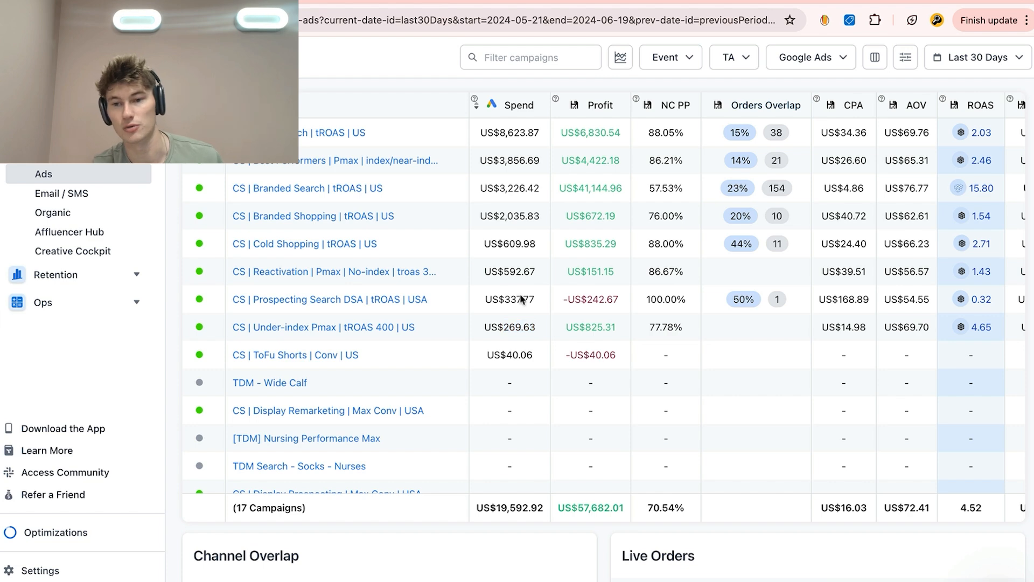
# - Compare the Pixel's ROAS and NC ROAS with Google's own reported ROAS for each campaign
pyautogui.hscroll(5, 888, 160)
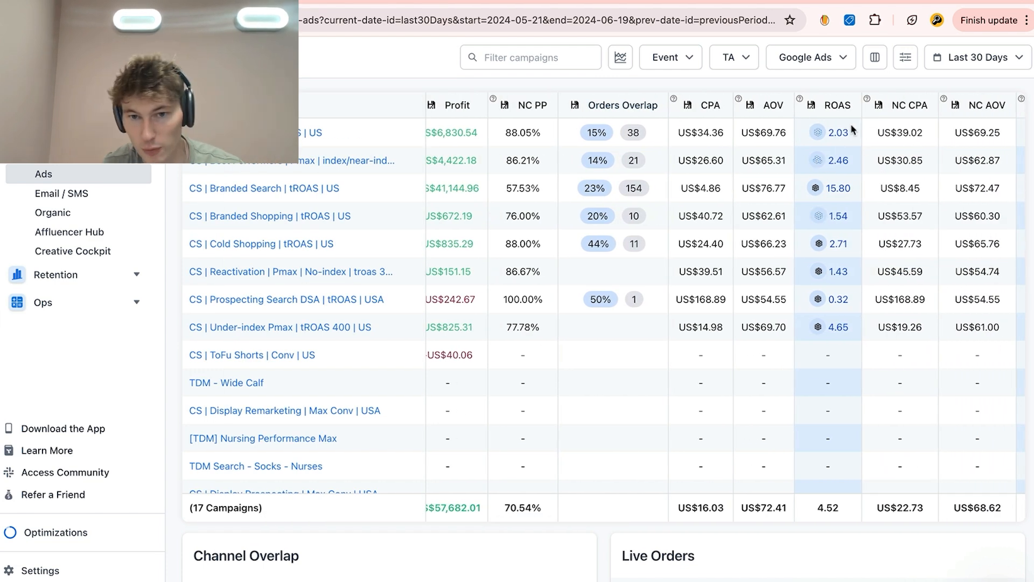
pyautogui.hscroll(10, 853, 129)
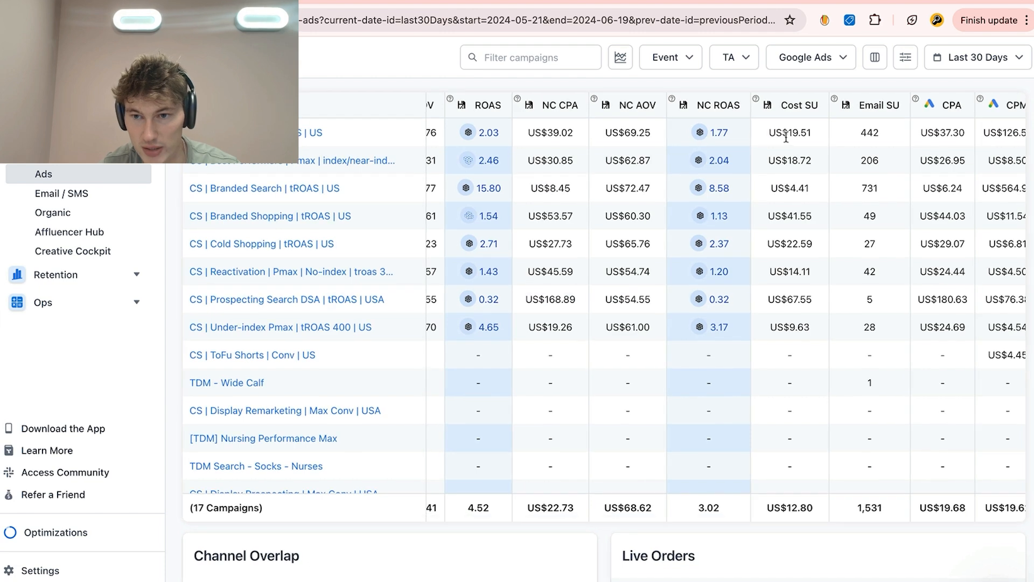
pyautogui.hscroll(7, 786, 136)
pyautogui.moveTo(844, 133); pyautogui.dragTo(869, 137)
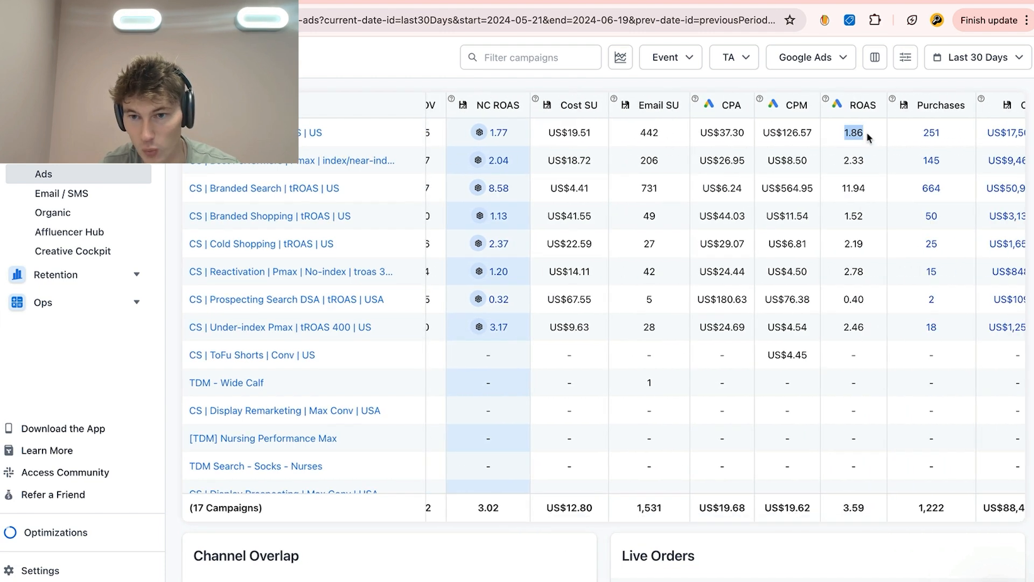
pyautogui.hscroll(-10, 869, 138)
pyautogui.hscroll(6, 687, 131)
pyautogui.hscroll(-5, 650, 159)
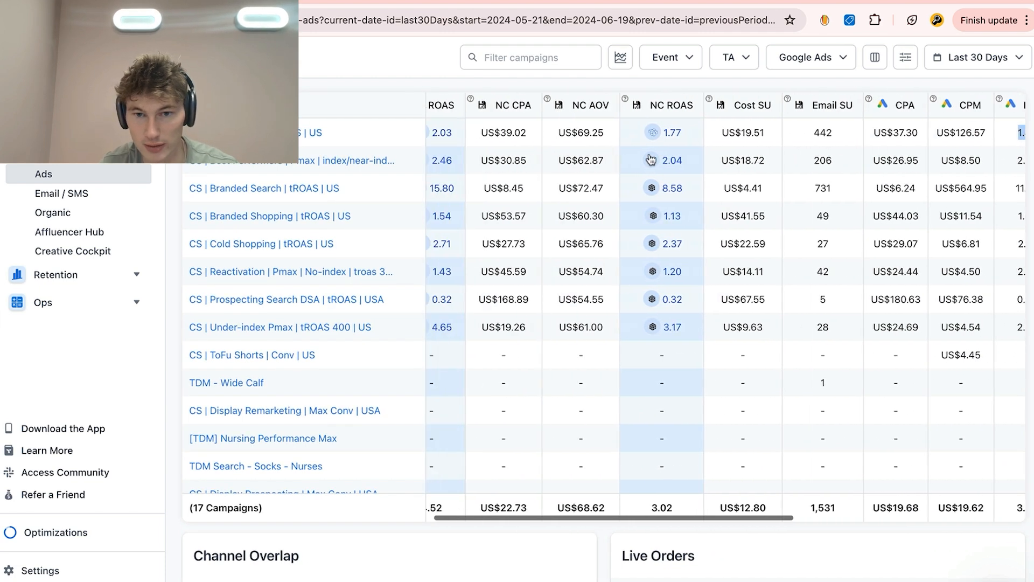
pyautogui.hscroll(-2, 505, 140)
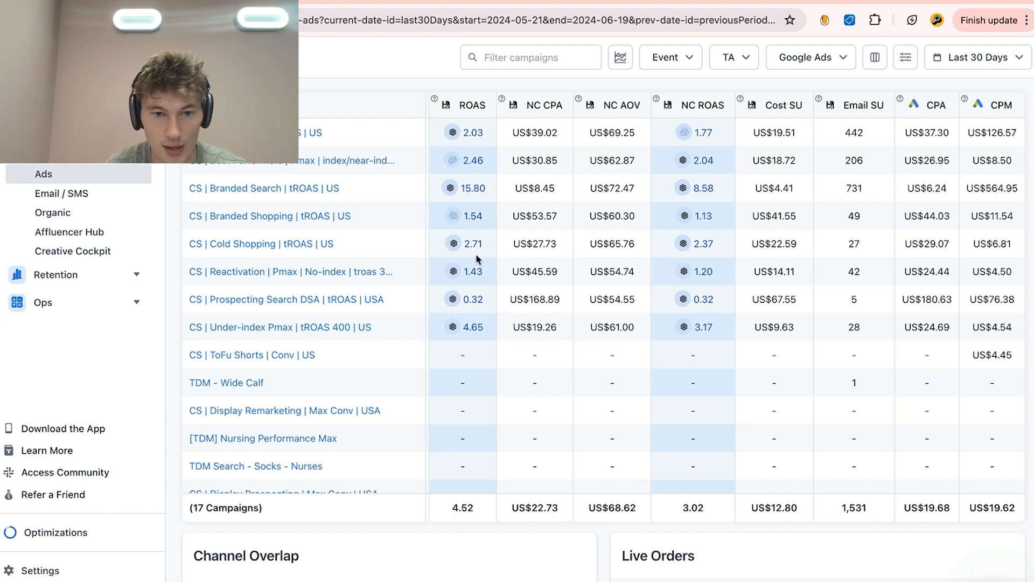
pyautogui.hscroll(-10, 477, 283)
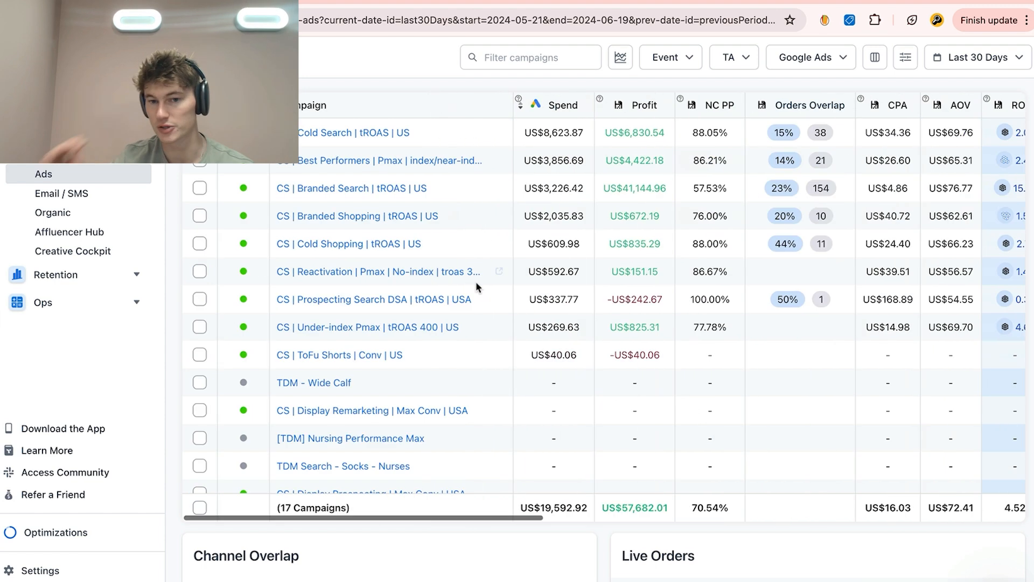
# - Expand the CS | Branded Search | tROAS | US campaign and its Branded ad group to show the individual ads
pyautogui.click(364, 190)
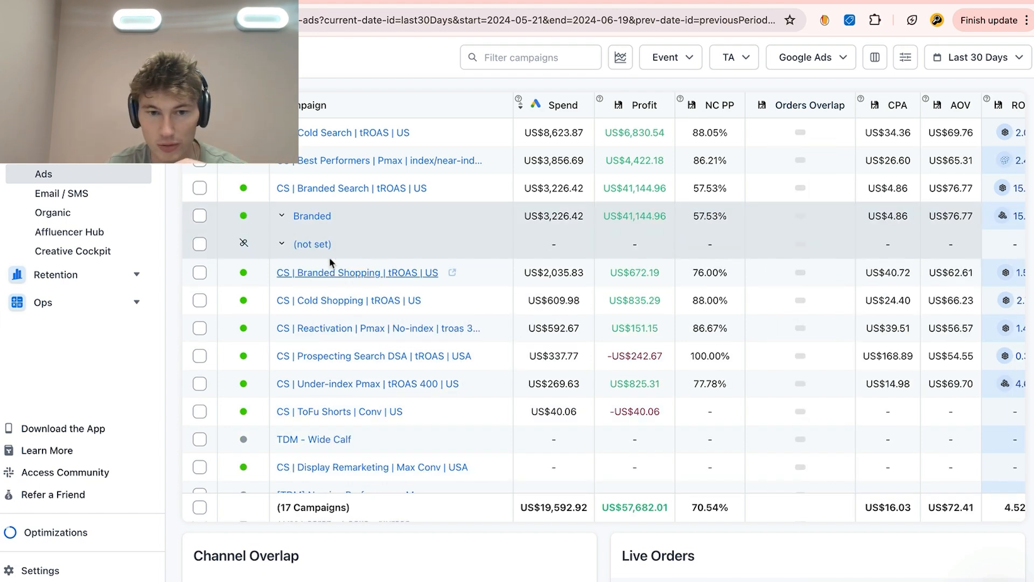
pyautogui.click(283, 216)
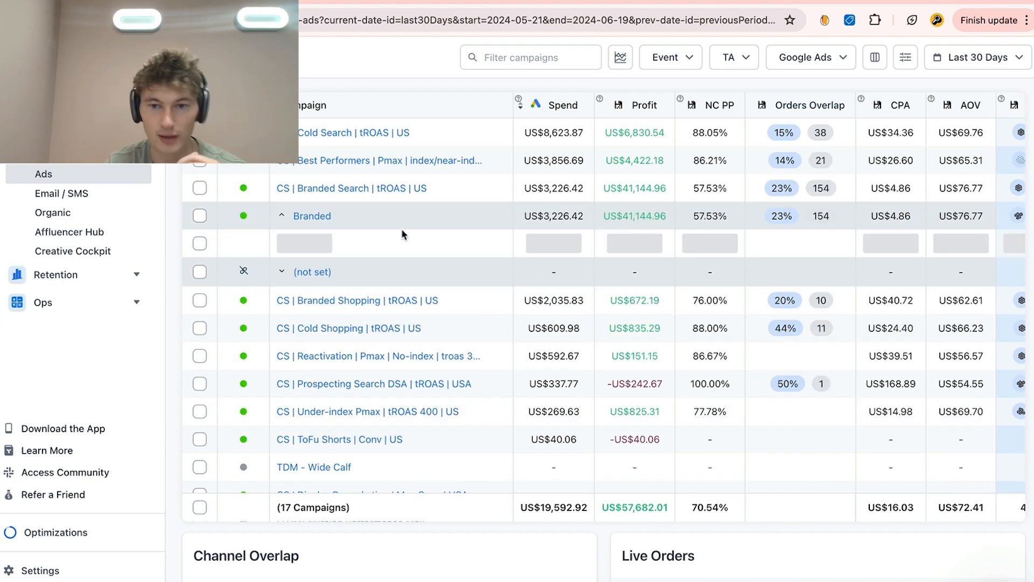
pyautogui.scroll(-3, 538, 348)
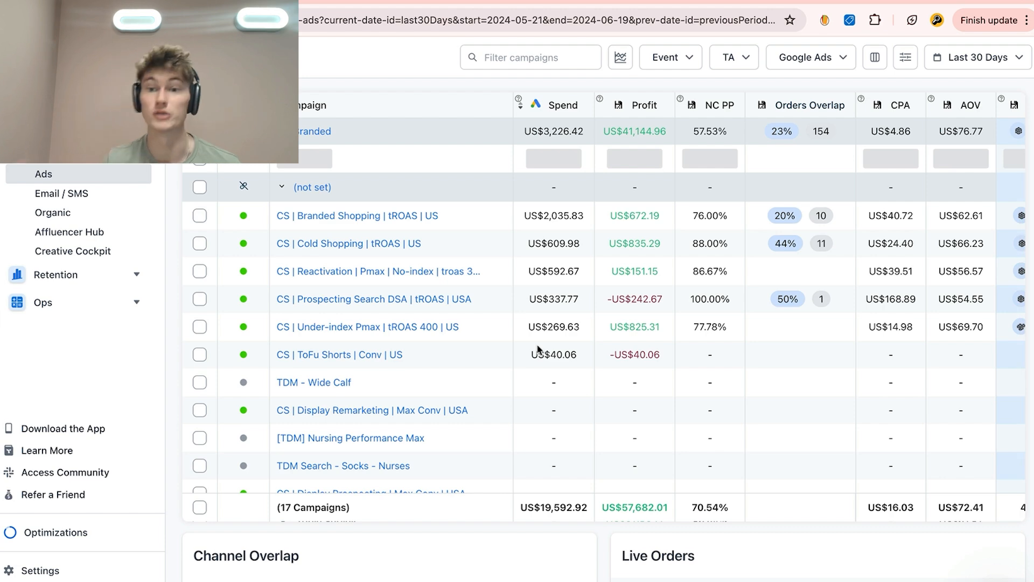
pyautogui.scroll(3, 537, 349)
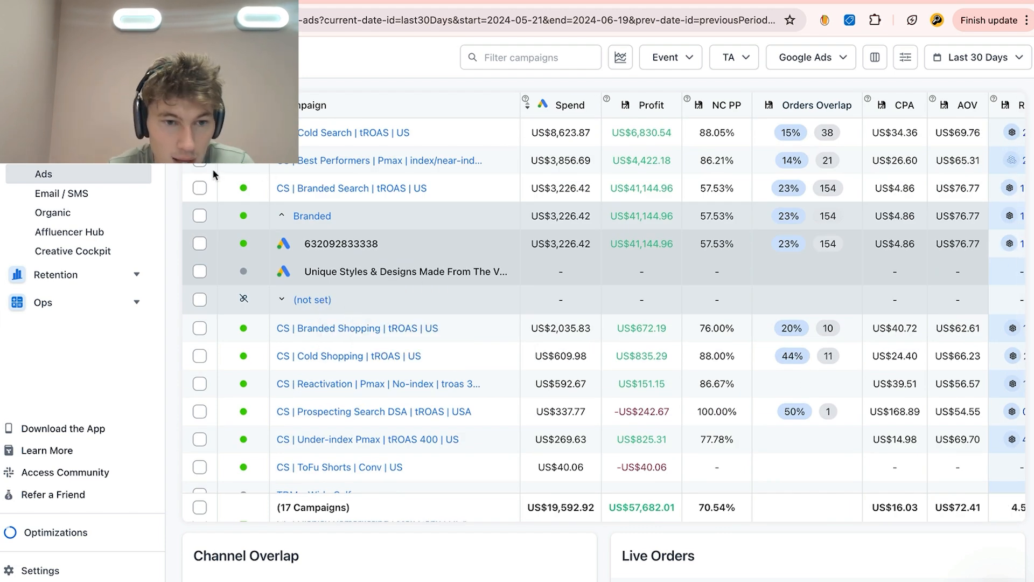
# - Switch the Ads report to Facebook and review the campaigns' Profit, Orders Overlap, CPA, ROAS and NC ROAS columns
pyautogui.click(805, 57)
pyautogui.click(798, 123)
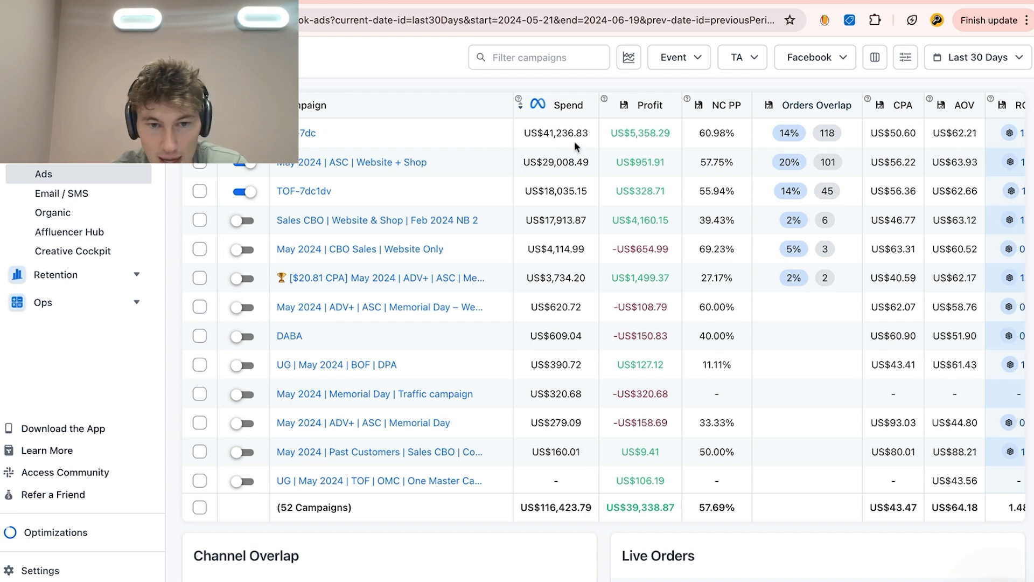
pyautogui.hscroll(5, 537, 197)
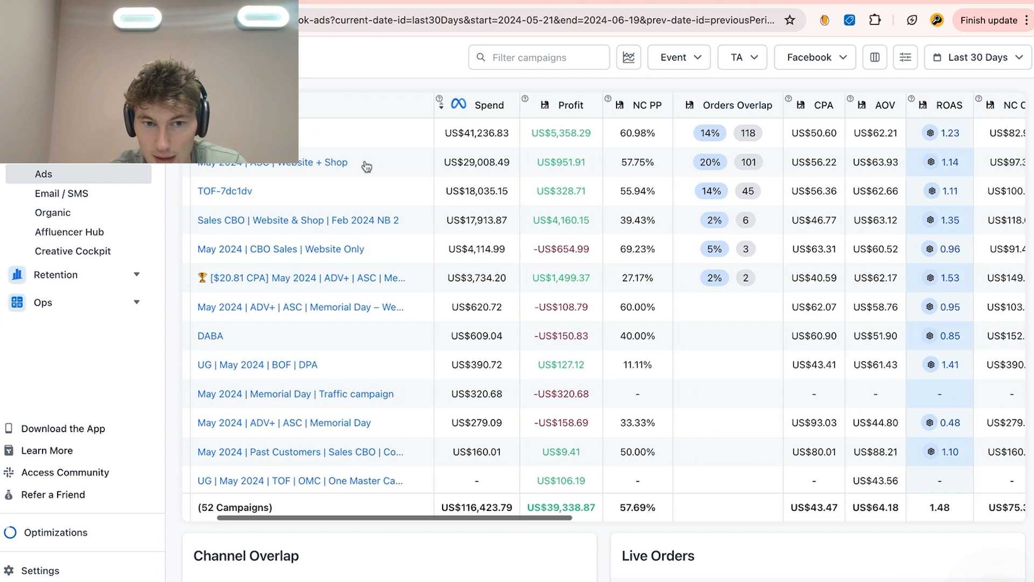
pyautogui.hscroll(4, 447, 168)
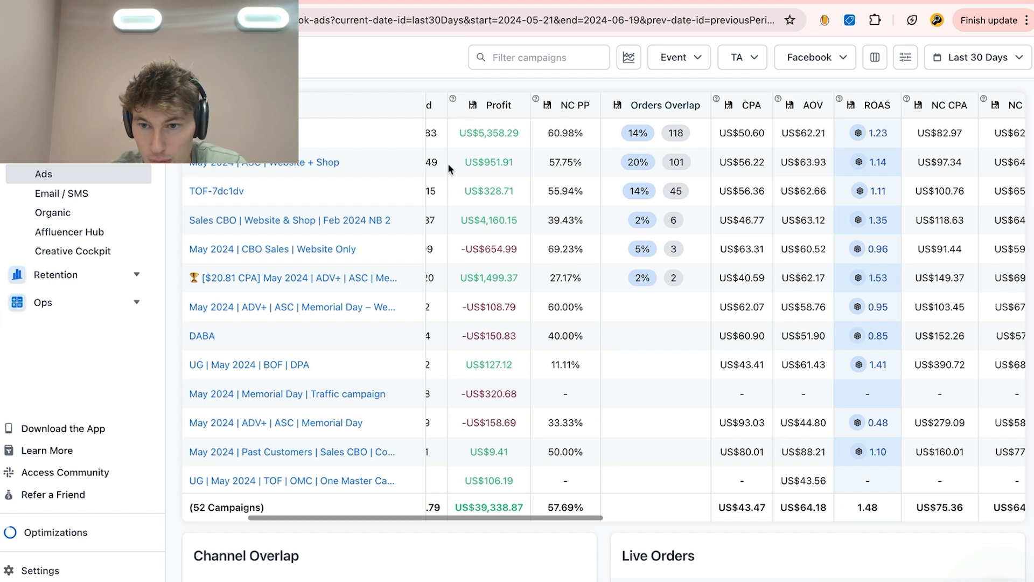
pyautogui.hscroll(15, 447, 168)
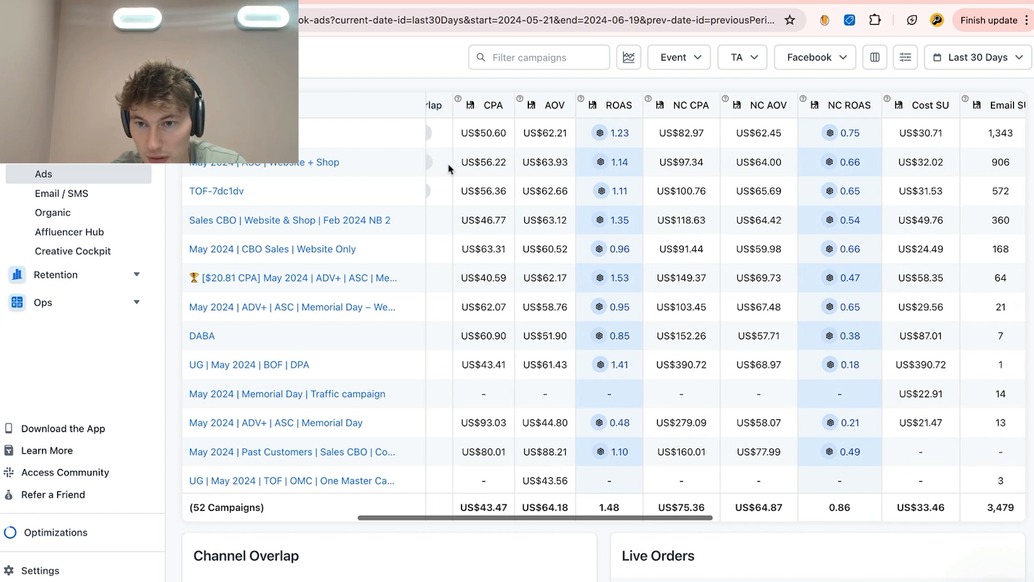
pyautogui.hscroll(-20, 448, 164)
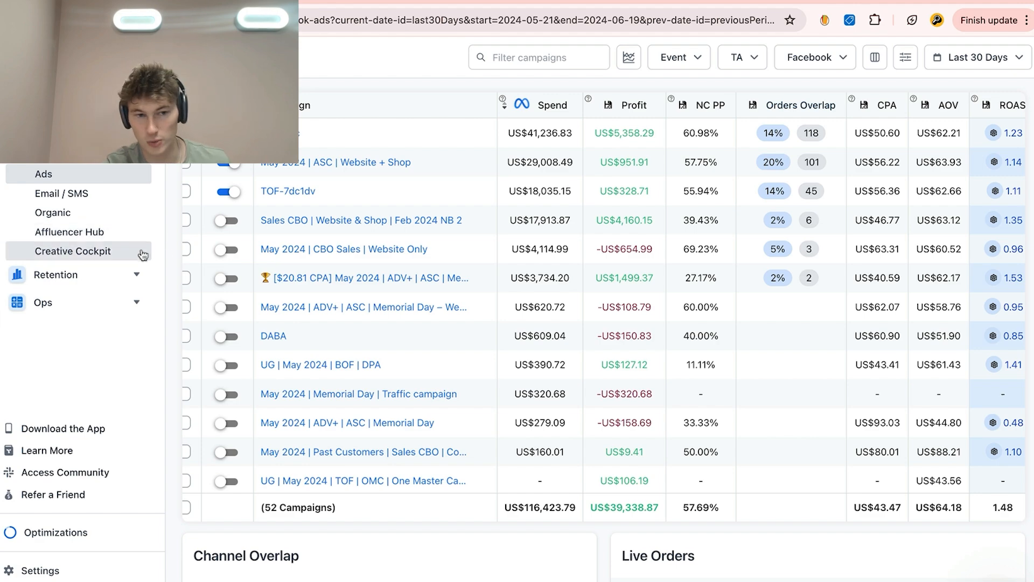
# - Scan the remaining Facebook campaigns down to Channel Overlap and Live Orders, and open the Reporting - The Paid Search Co dashboard
pyautogui.scroll(-20, 349, 276)
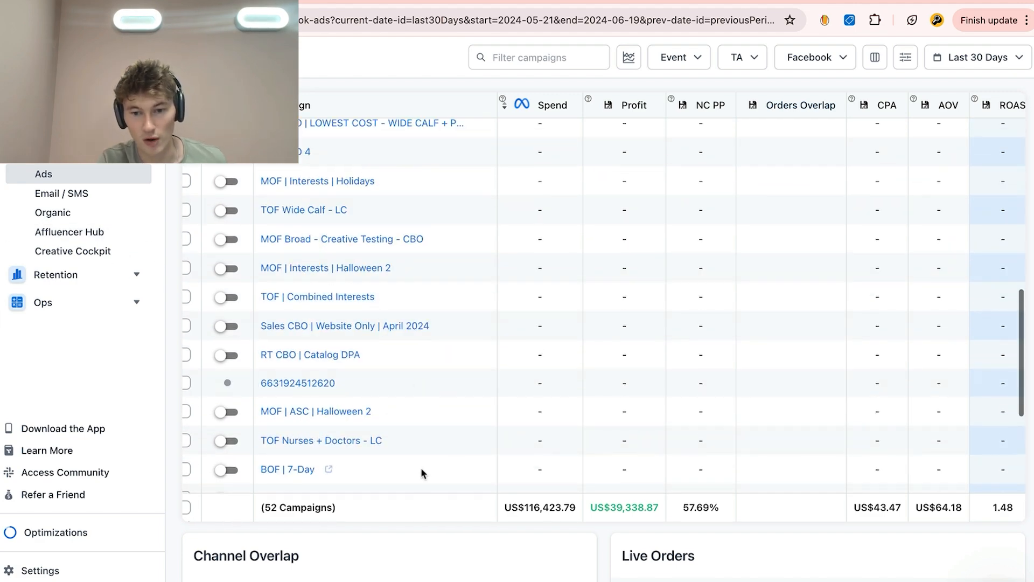
pyautogui.scroll(-5, 481, 526)
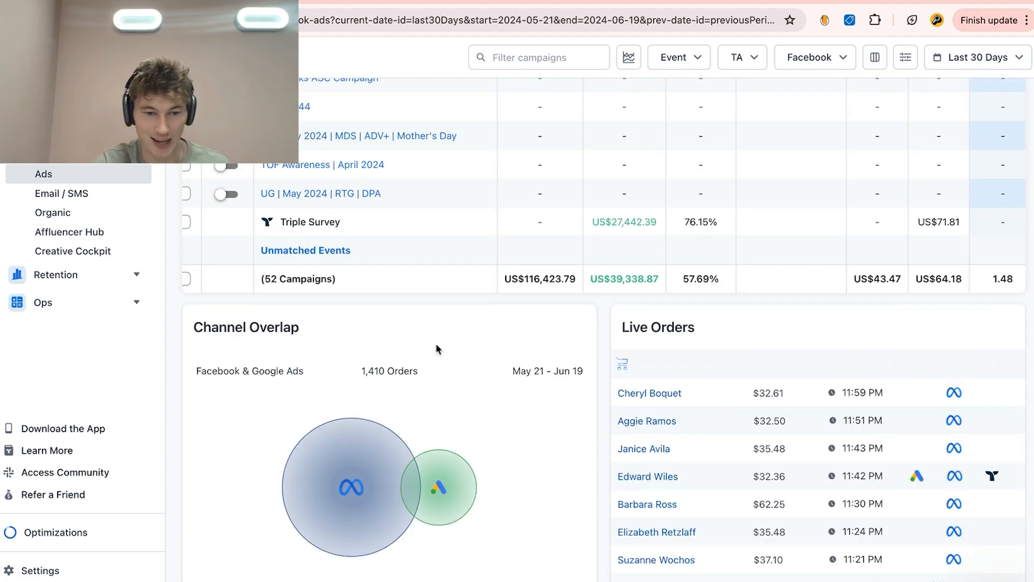
pyautogui.scroll(5, 435, 344)
pyautogui.scroll(20, 406, 338)
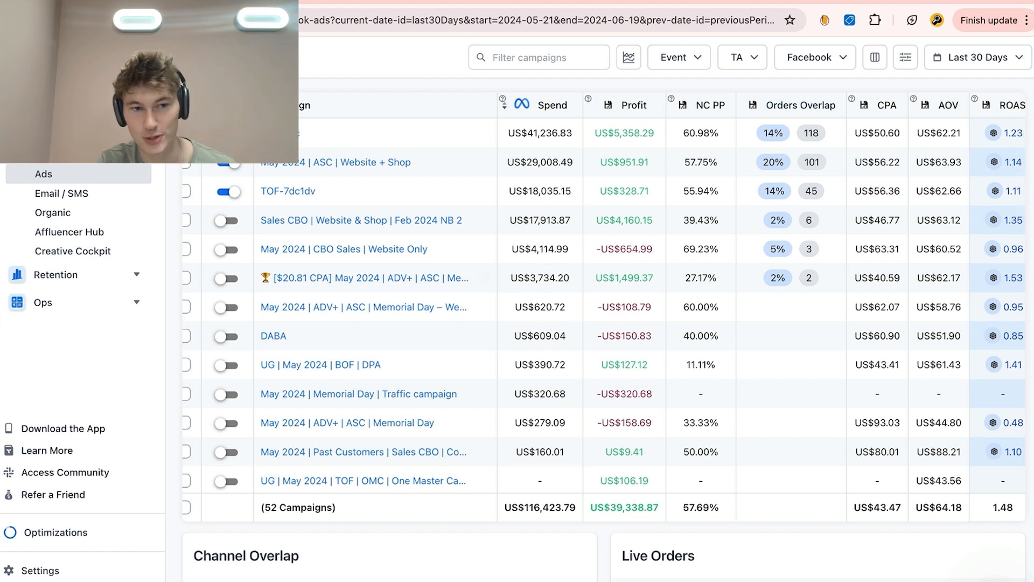
pyautogui.scroll(-2, 81, 140)
pyautogui.click(70, 130)
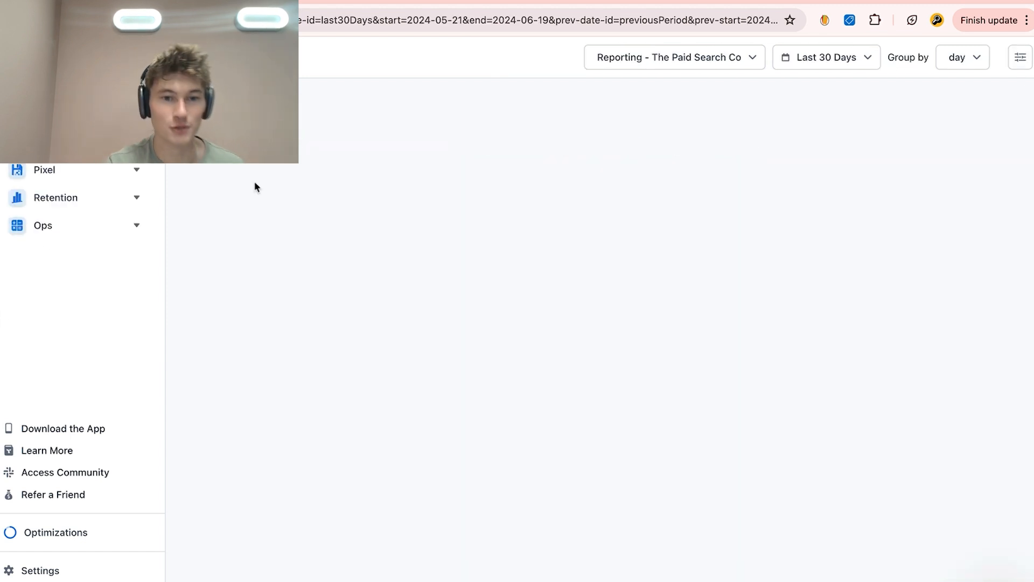